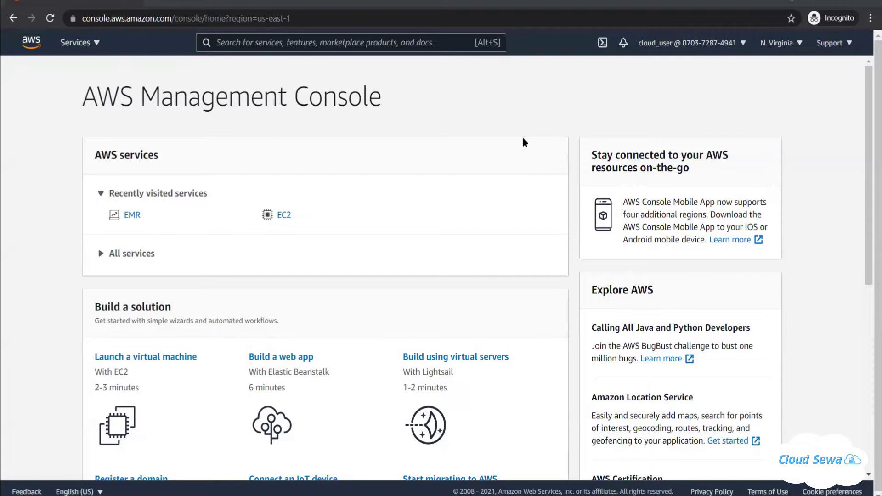
Step: Search the AWS services for EMR and open the EMR service
left_click(262, 40)
type("EMR")
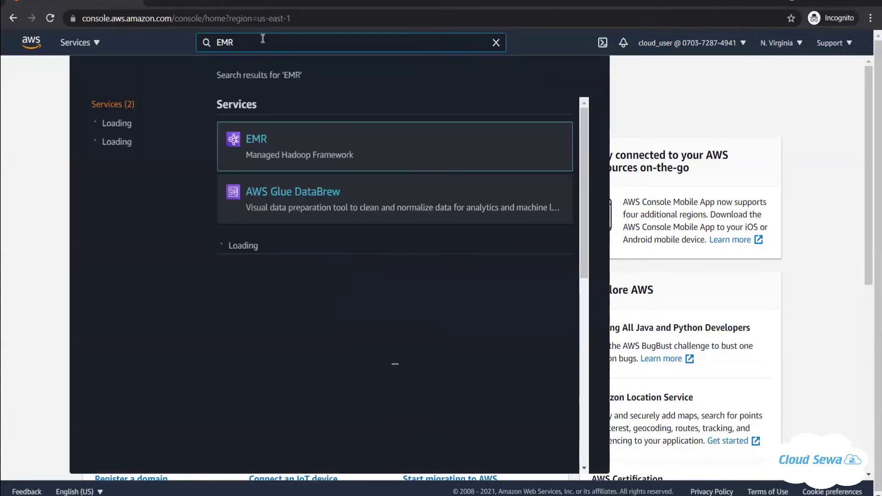
left_click(255, 140)
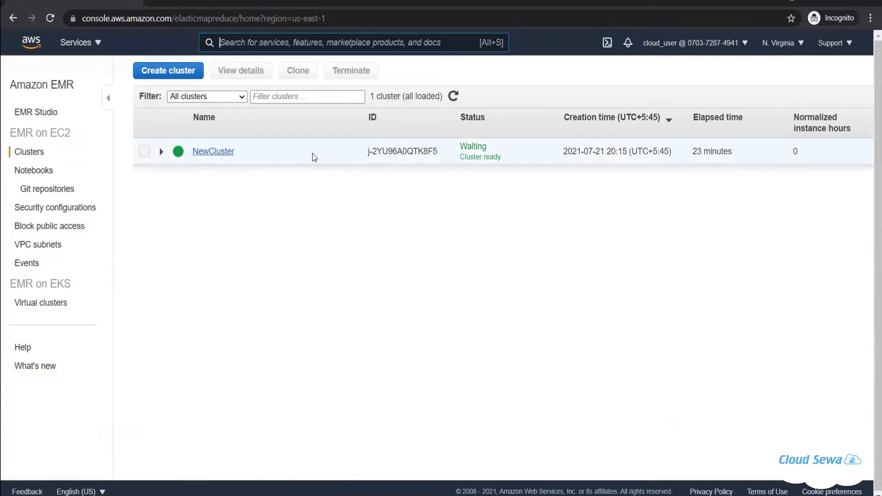
Step: Start a new cluster with advanced options, add Spark 2.4.7 to the selected software, and continue to the hardware settings
left_click(174, 71)
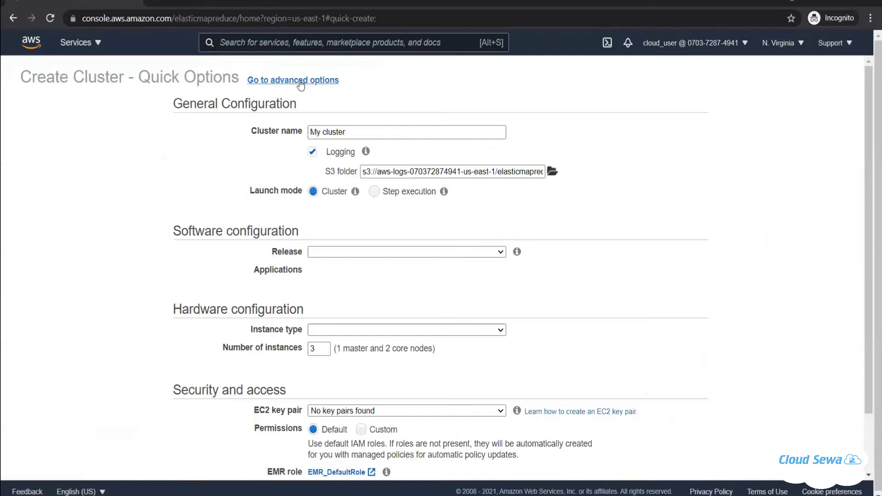
left_click(301, 82)
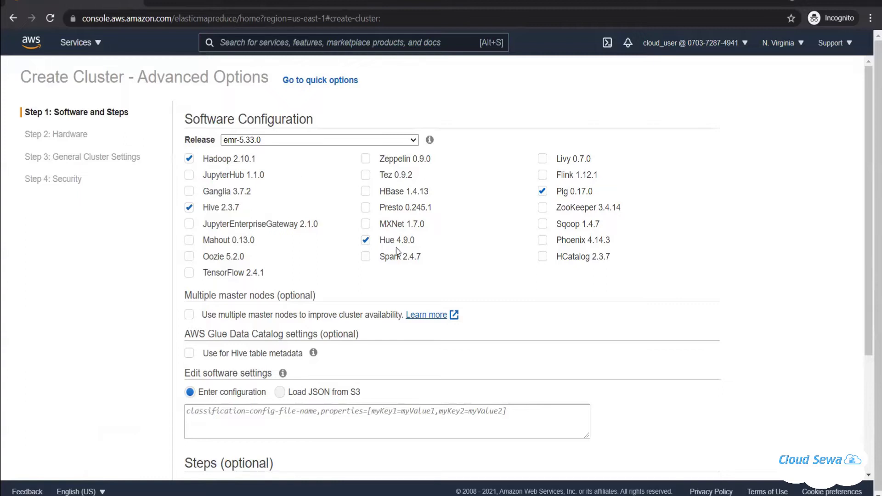
left_click(365, 257)
left_click_drag(870, 177, 871, 329)
left_click(699, 467)
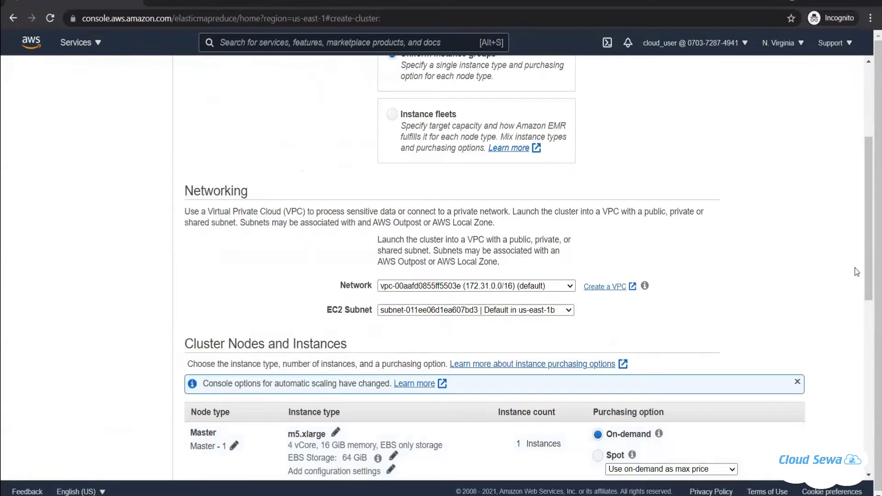
Step: Set the master node's instance type to m4.large
left_click_drag(869, 257, 870, 308)
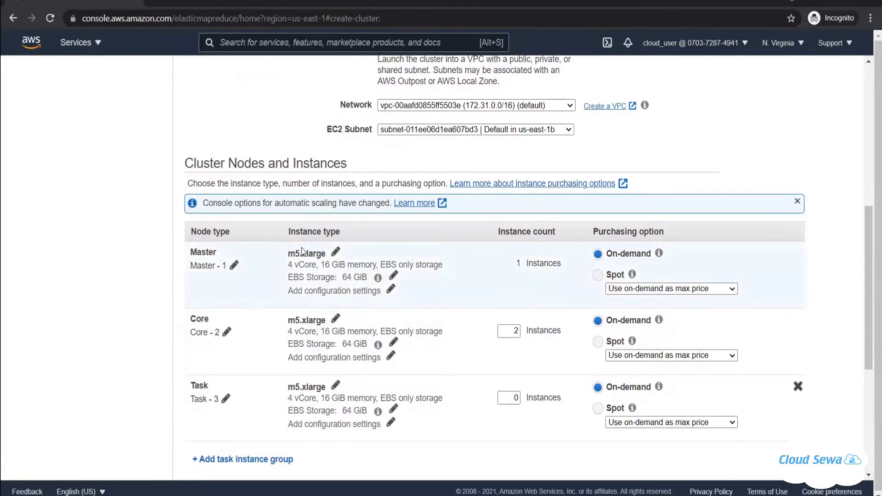
left_click(335, 252)
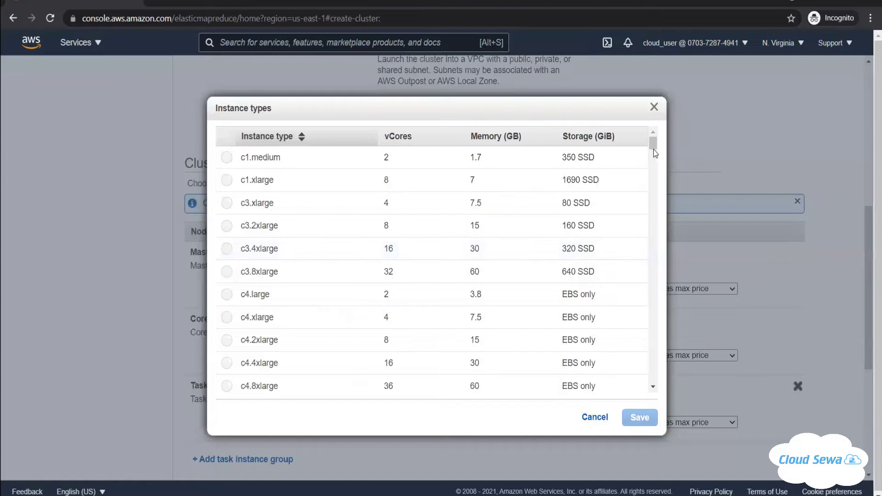
left_click_drag(651, 146, 654, 272)
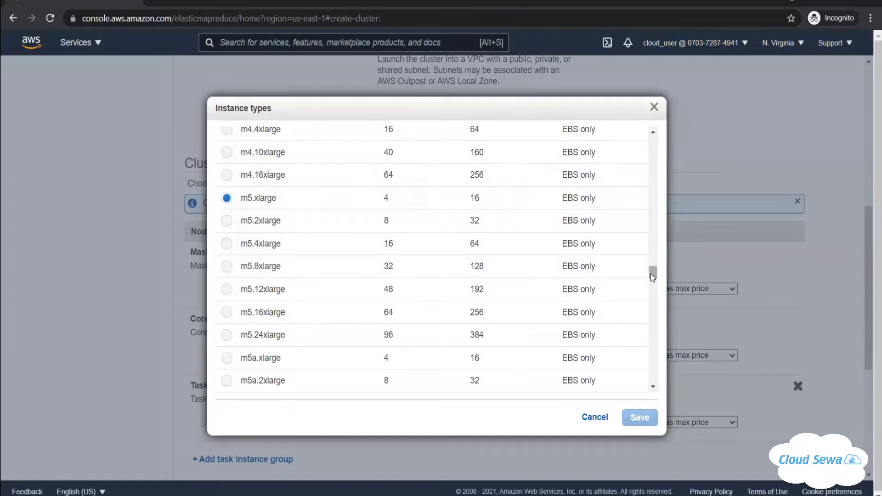
left_click_drag(653, 271, 653, 268)
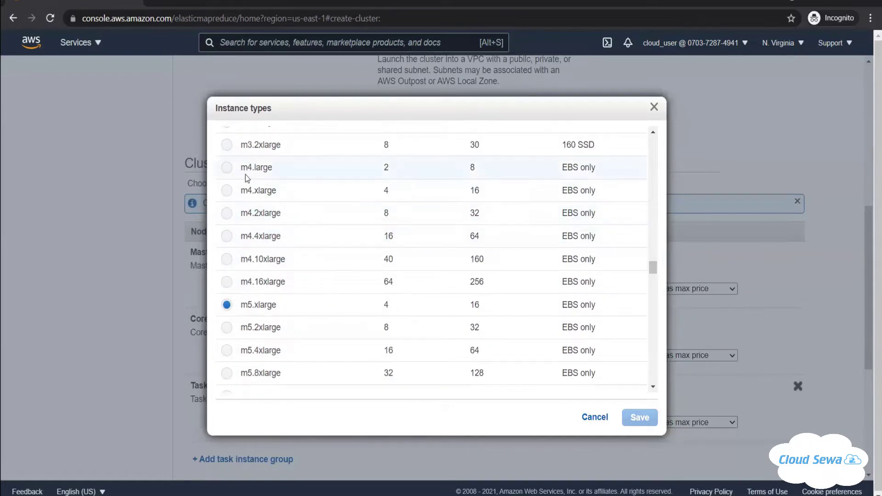
left_click(226, 167)
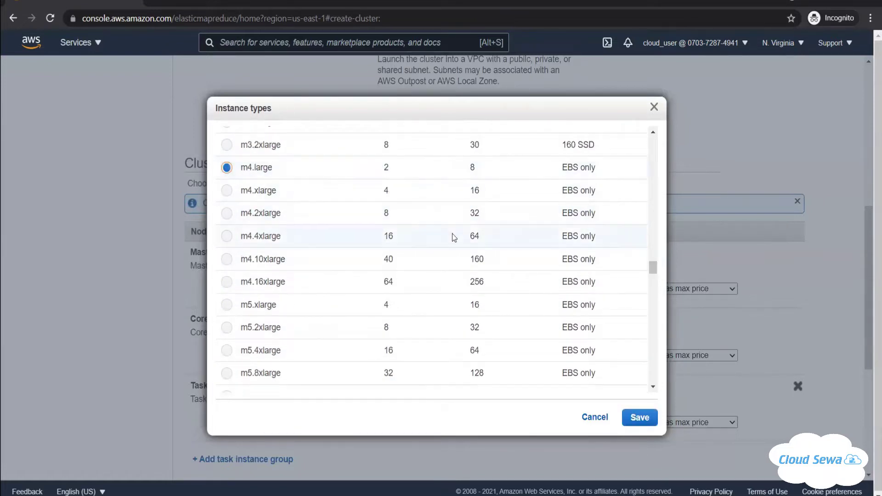
left_click(639, 418)
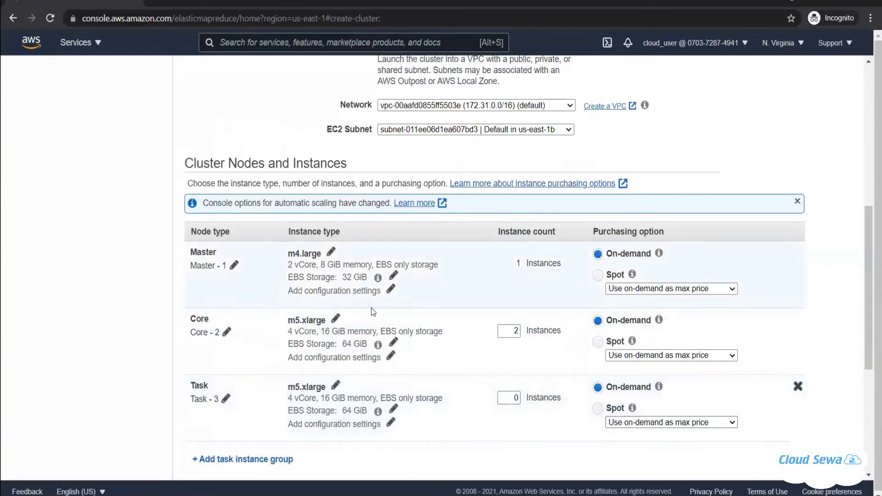
Step: Set the core node's instance type to m4.xlarge and its instance count to 1
left_click(334, 321)
left_click_drag(654, 142, 645, 261)
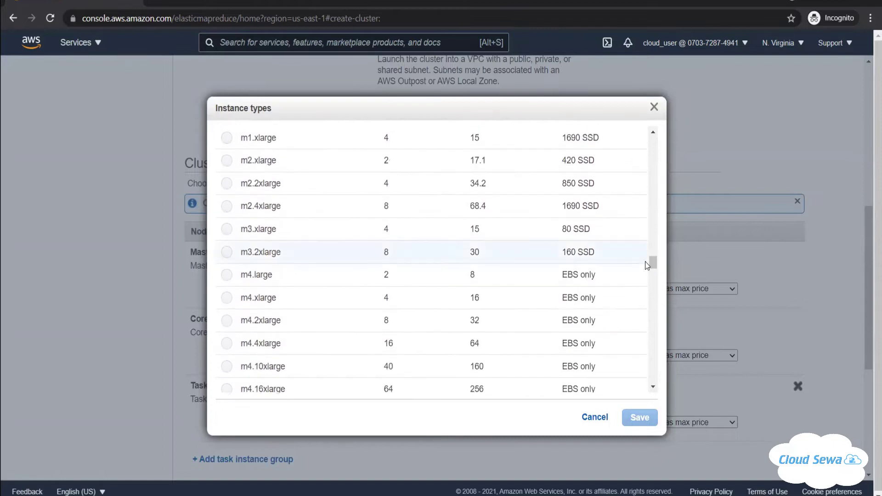
left_click(227, 298)
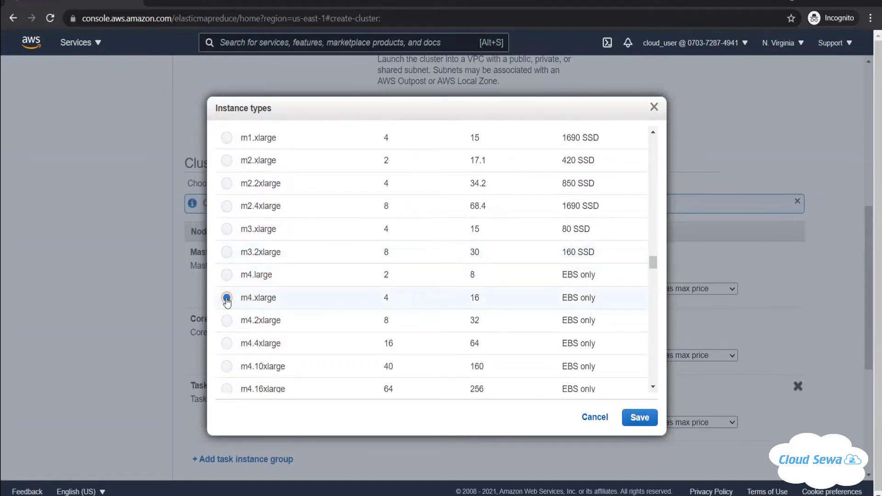
left_click(640, 418)
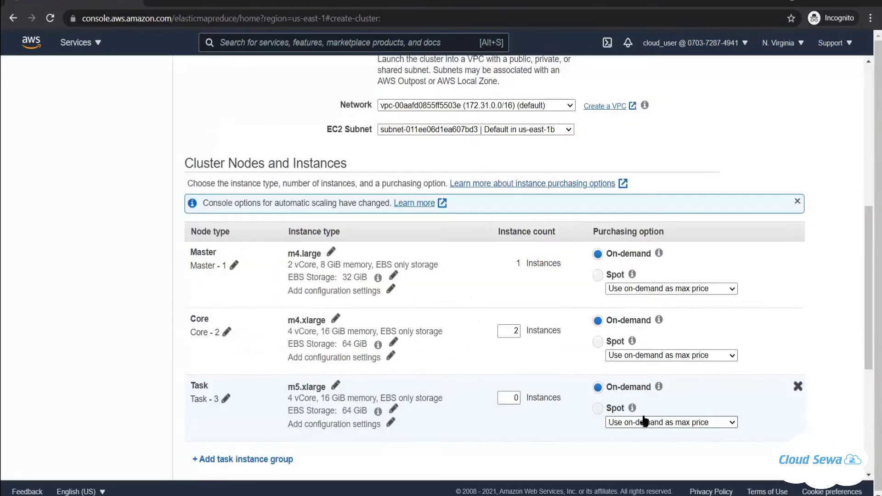
left_click(516, 329)
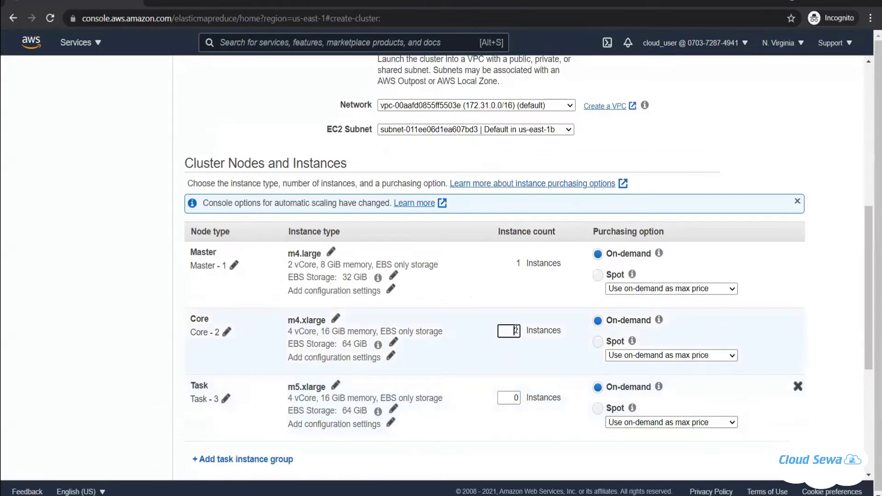
key("BackSpace")
type("1")
left_click(548, 355)
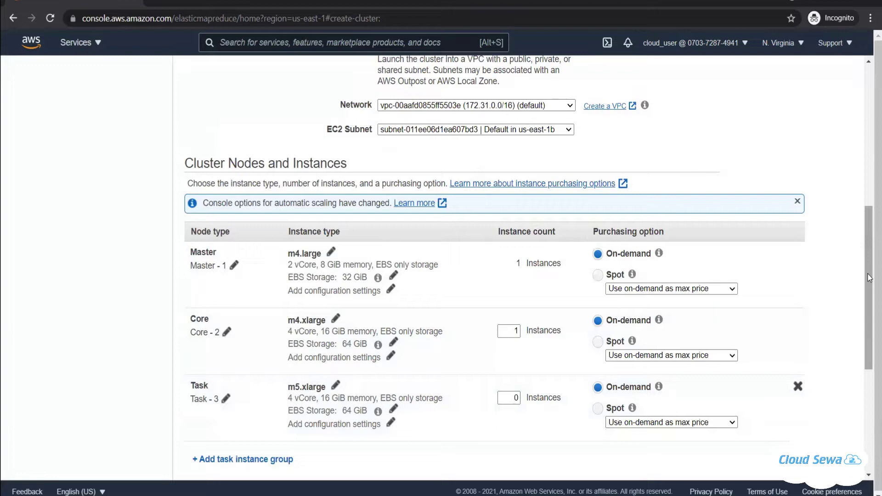
Step: Continue to the general cluster settings, name the cluster NewCluster, and proceed to the security options
left_click_drag(867, 275, 869, 312)
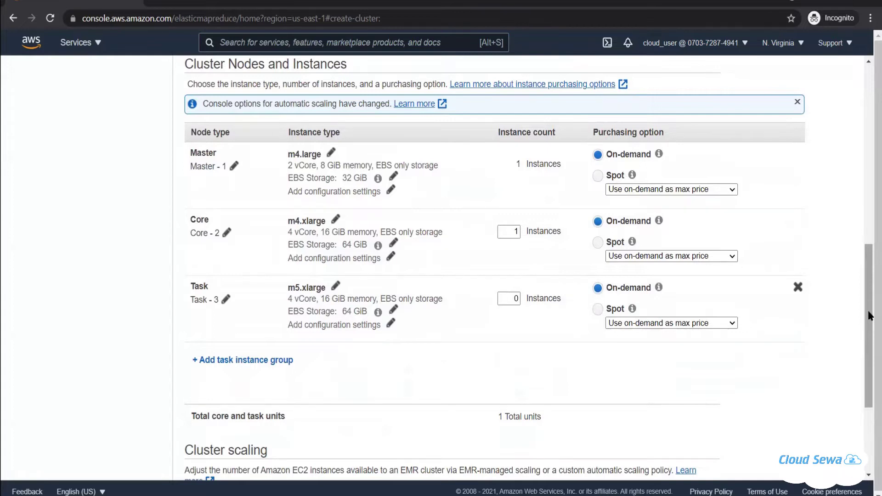
left_click_drag(870, 315, 870, 385)
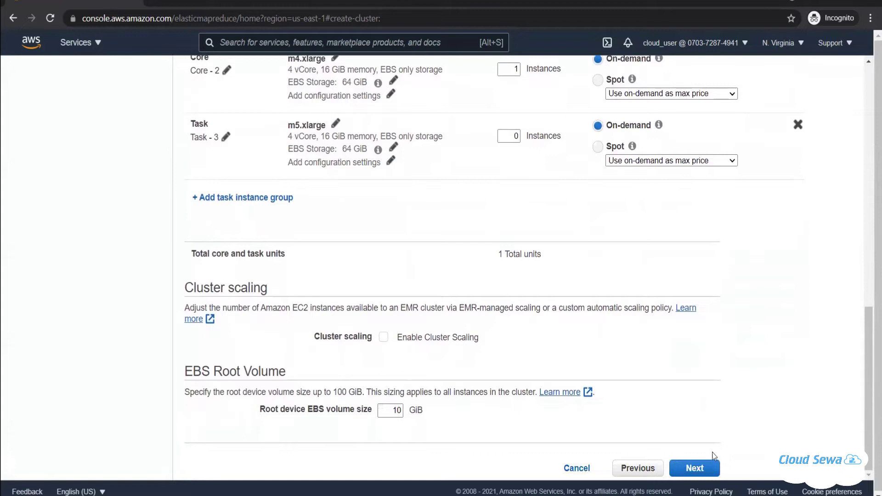
left_click(701, 471)
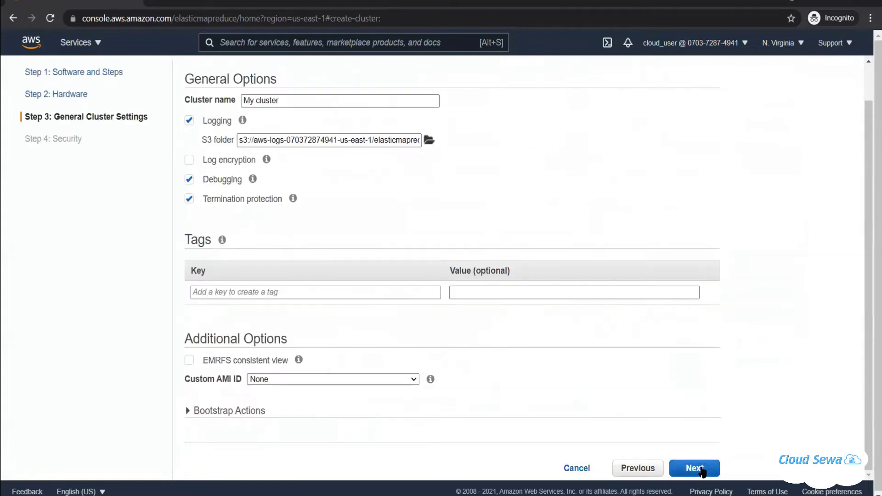
triple_click(268, 102)
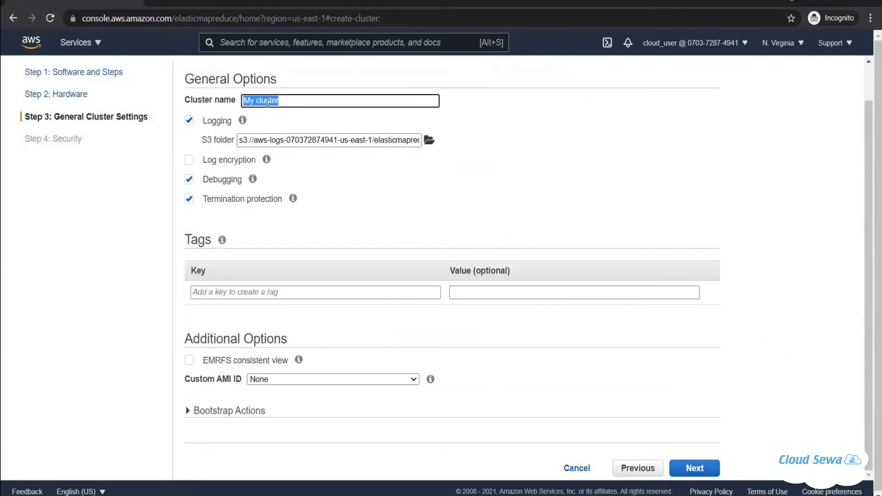
type("NewC")
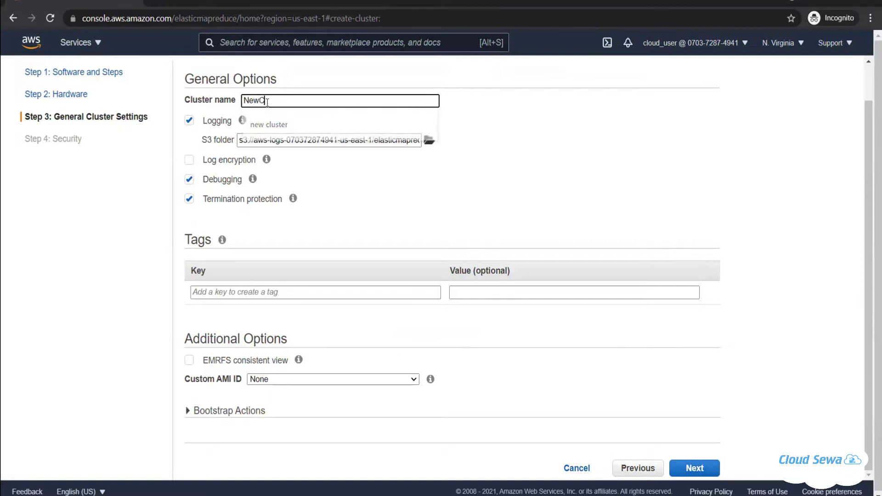
type("luster")
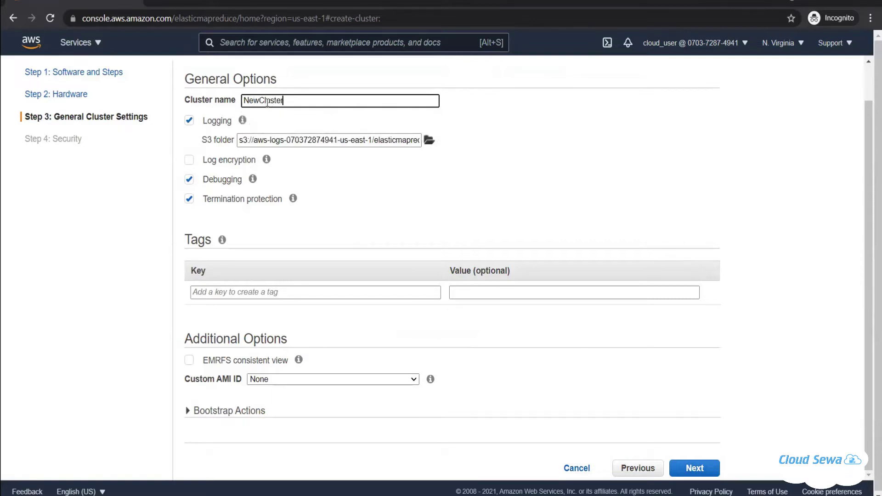
left_click_drag(243, 101, 423, 99)
left_click(488, 104)
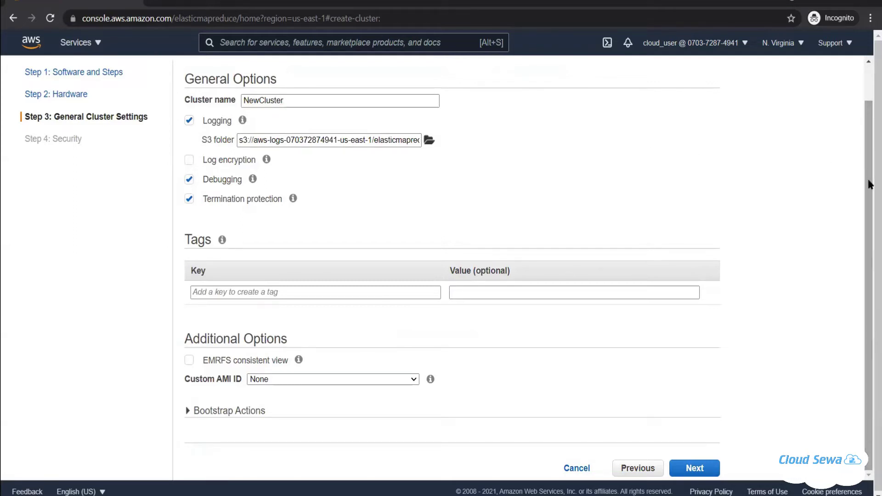
left_click(695, 469)
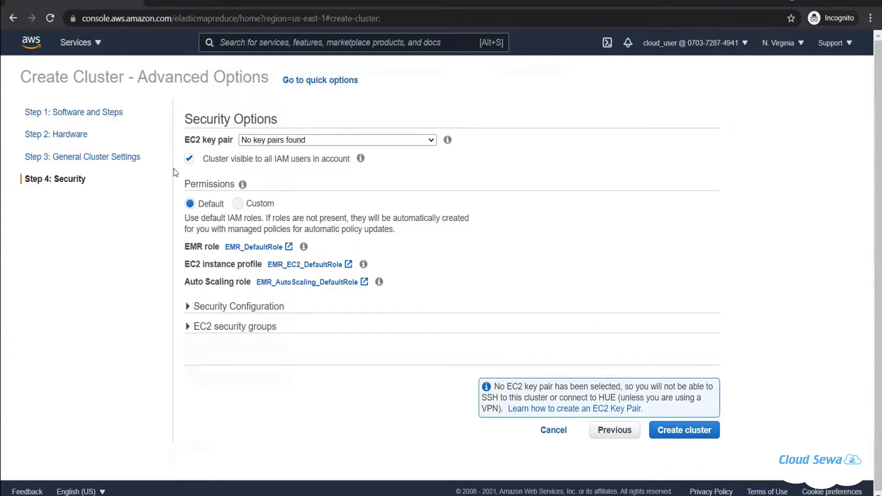
Step: Leave the cluster creation without creating it and view the details of the existing cluster NewCluster down to its security groups
left_click(11, 20)
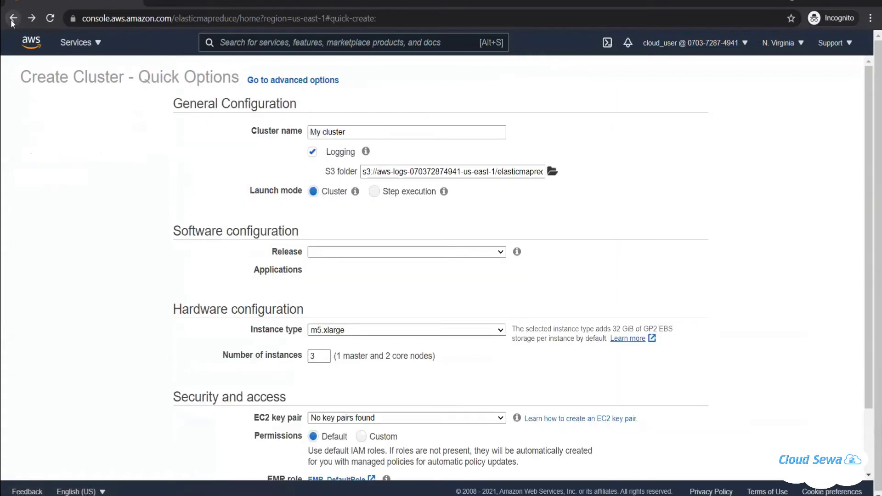
left_click(12, 21)
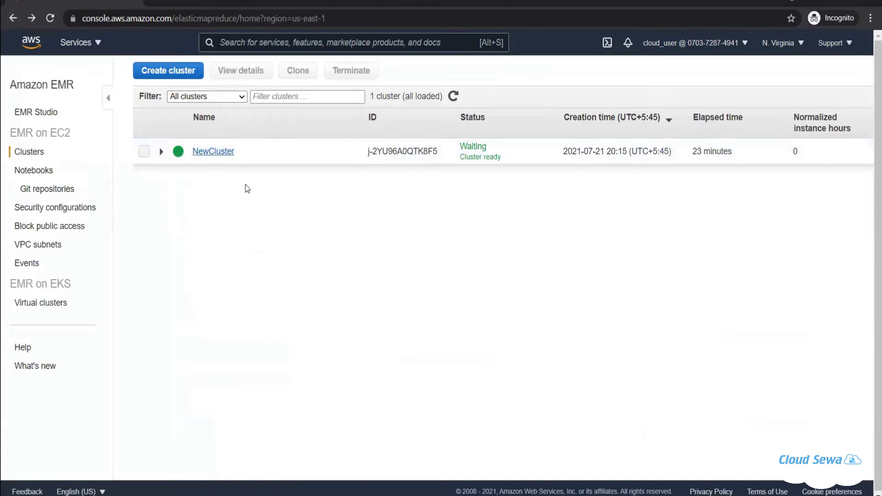
left_click(214, 152)
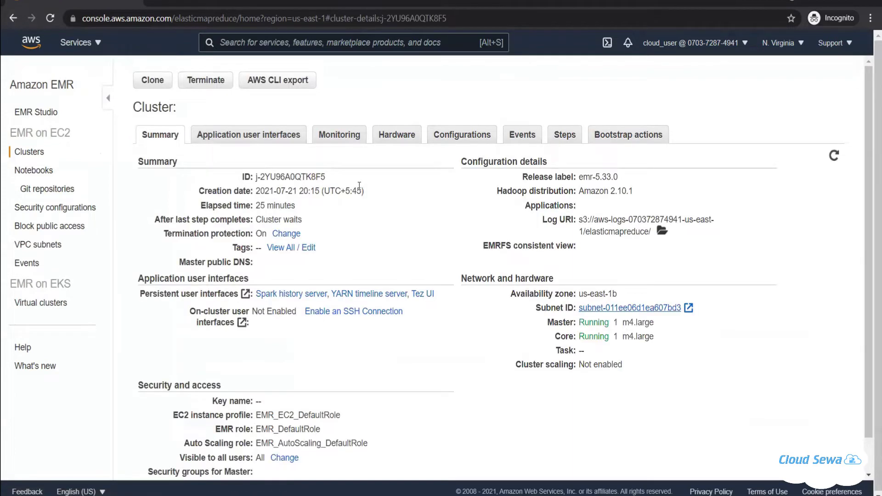
left_click_drag(870, 246, 869, 302)
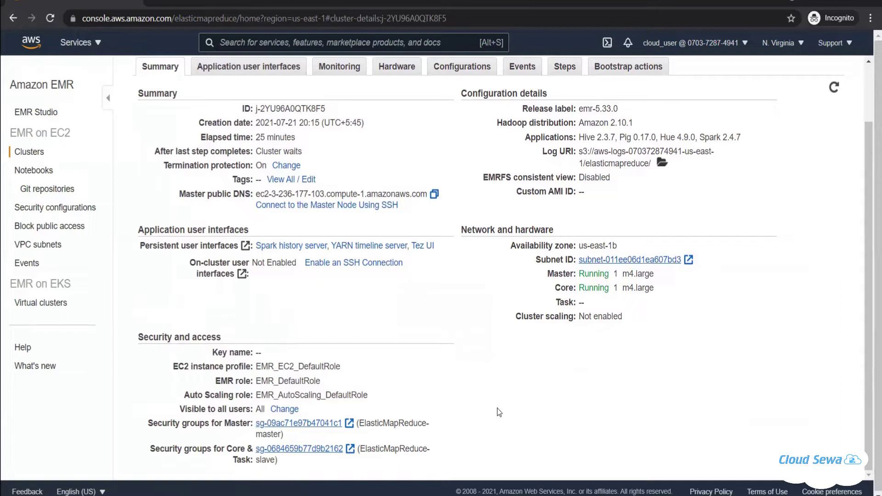
Step: Open the ElasticMapReduce-master security group from the cluster's security groups for Master, widening the group name column to identify it
left_click(314, 427)
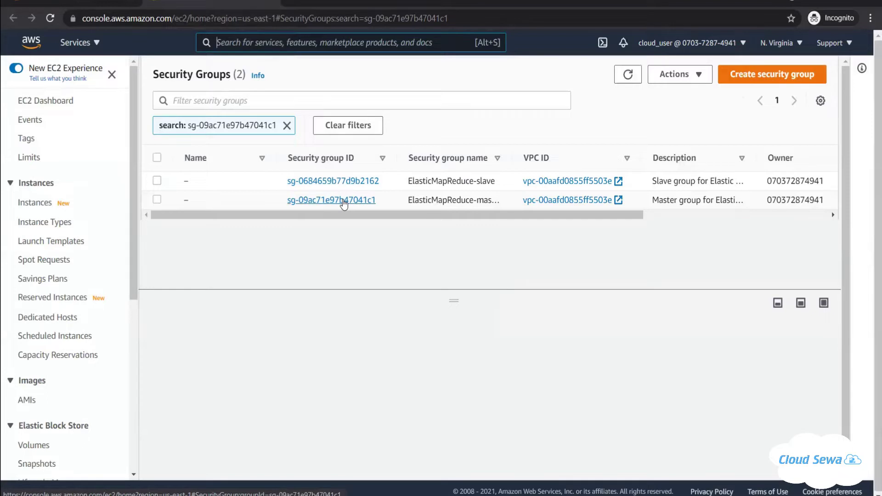
left_click_drag(510, 151, 543, 151)
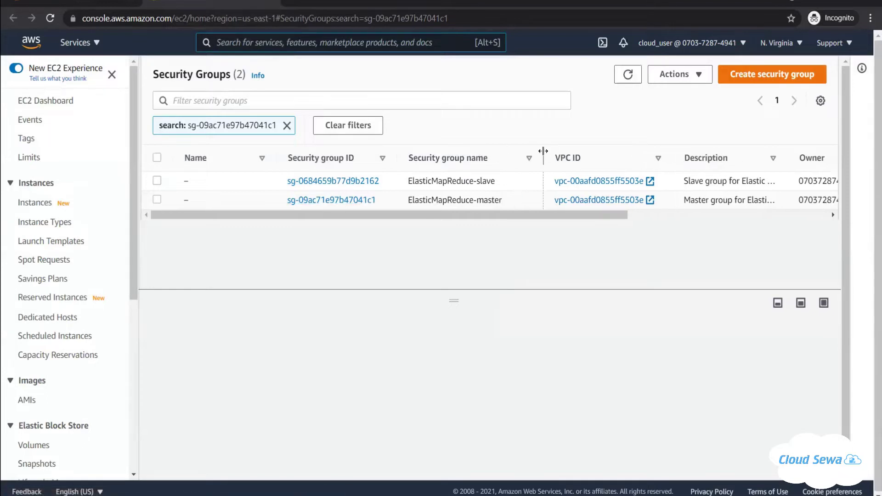
left_click(341, 200)
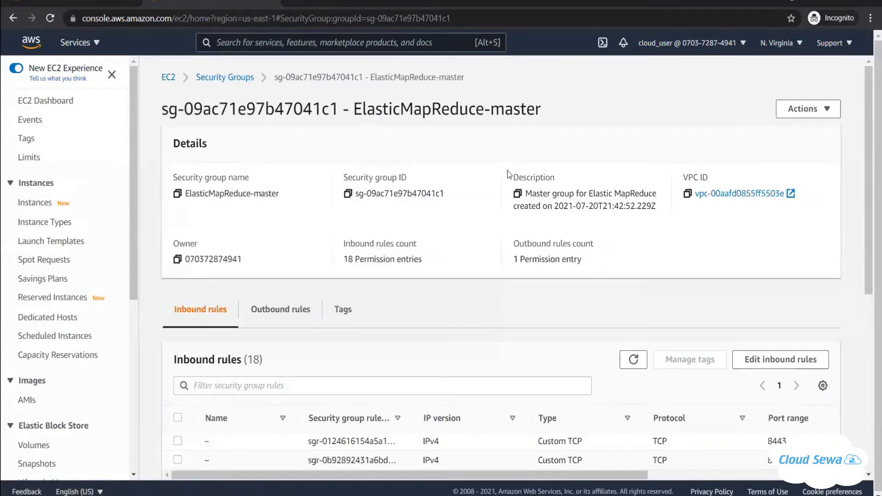
Step: Open the inbound rules of the ElasticMapReduce-master security group for editing and add a new rule to the end of the list
left_click_drag(868, 190, 868, 285)
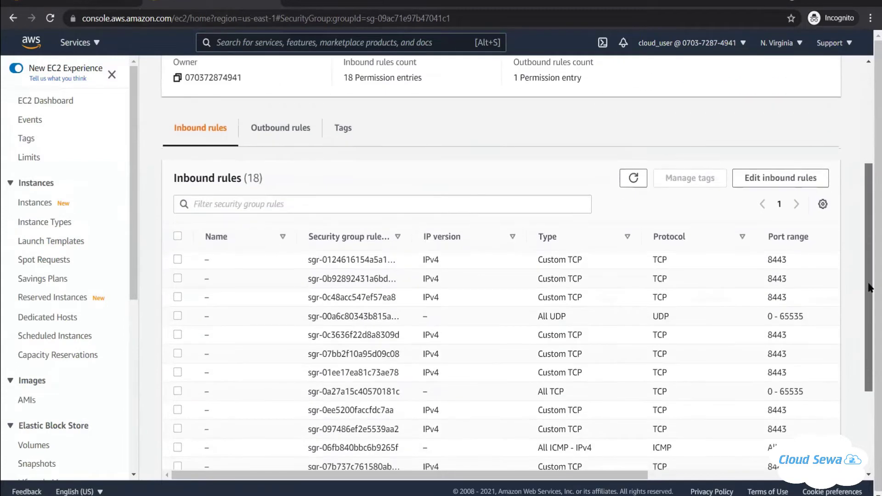
left_click(770, 180)
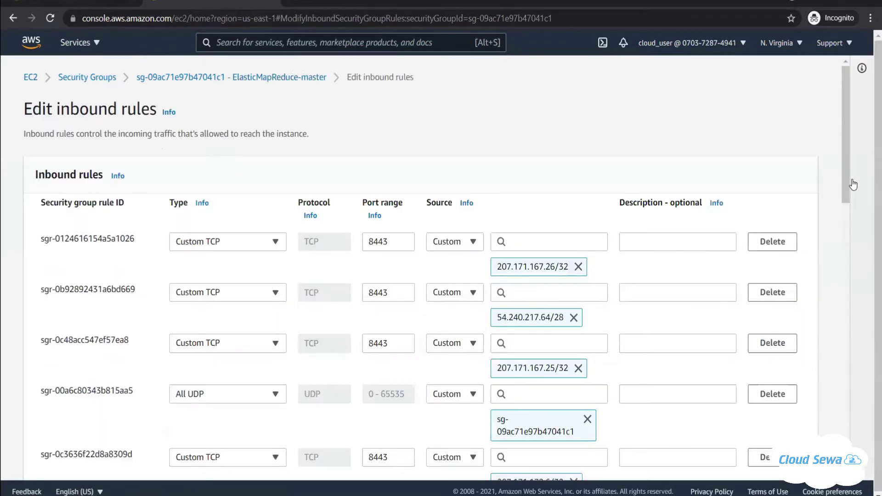
scroll(851, 247, "down", 3)
scroll(850, 246, "down", 10)
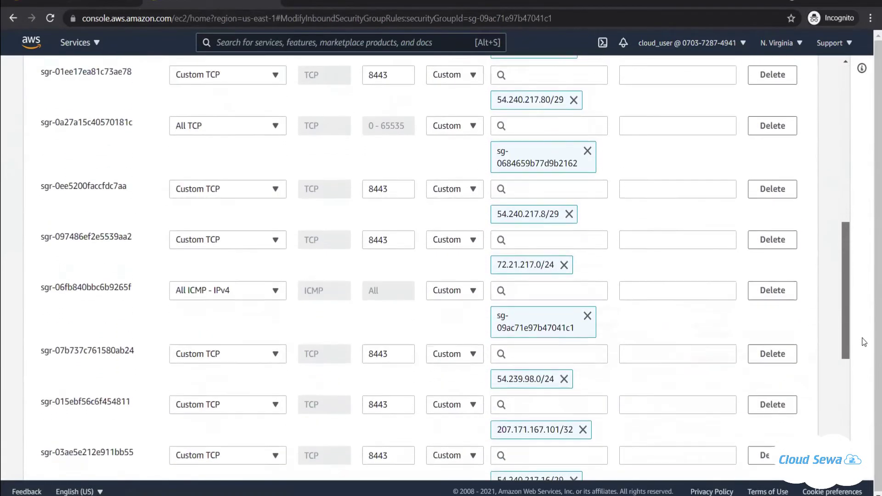
scroll(867, 390, "down", 1)
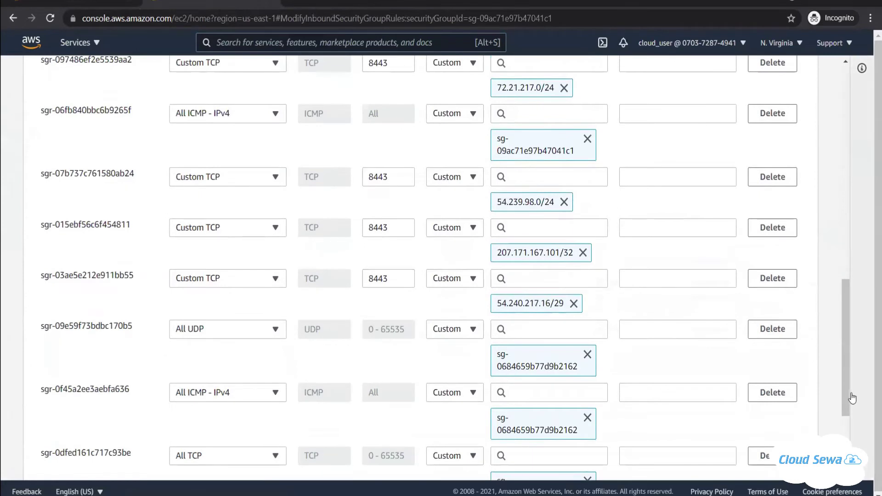
left_click_drag(845, 393, 851, 460)
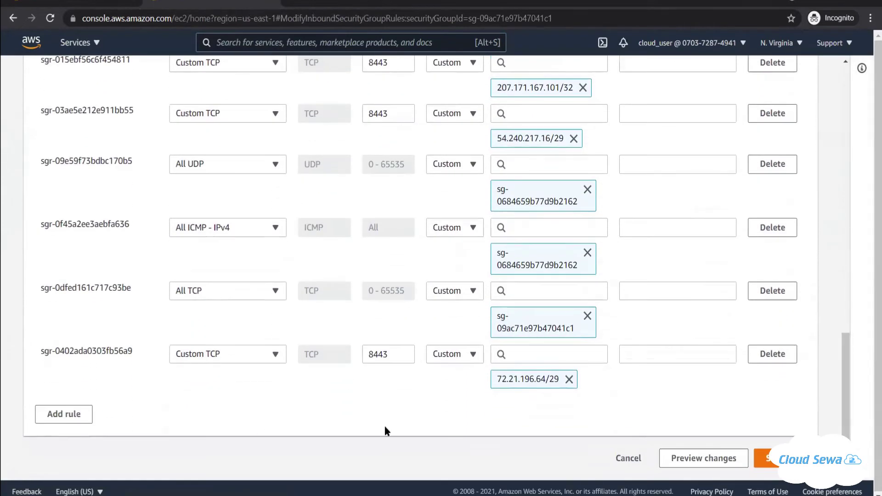
left_click(75, 416)
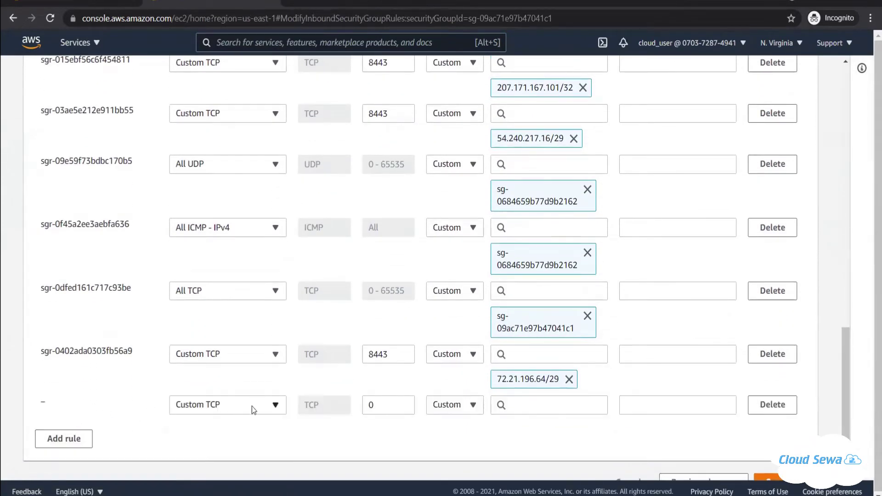
Step: Copy the HDFS Name Node port from the cluster's application user interfaces and set the new rule's port range to 50070
left_click(385, 404)
key("BackSpace")
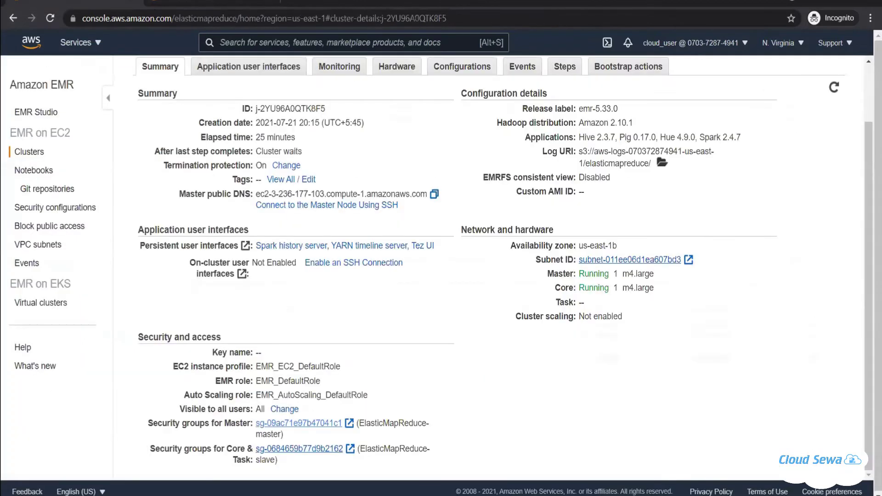
left_click(224, 68)
left_click_drag(489, 300, 509, 301)
left_click(510, 301)
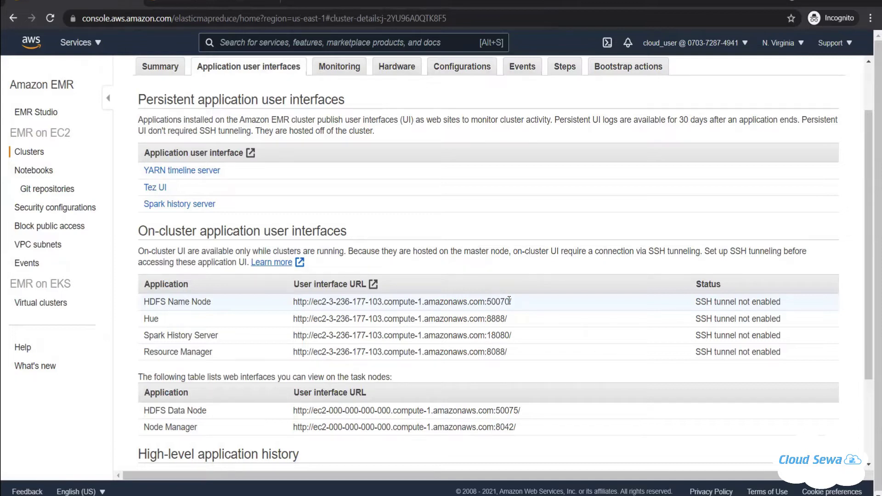
left_click_drag(485, 305, 490, 304)
right_click(489, 304)
left_click(506, 315)
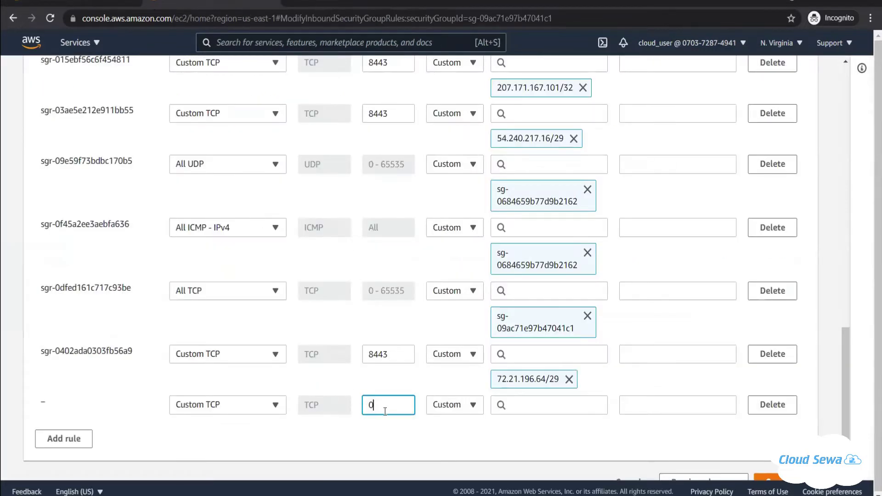
key("BackSpace")
key("ctrl+v")
Step: Set the source of the port 50070 rule to 0.0.0.0/0 and save the inbound rules
left_click(528, 409)
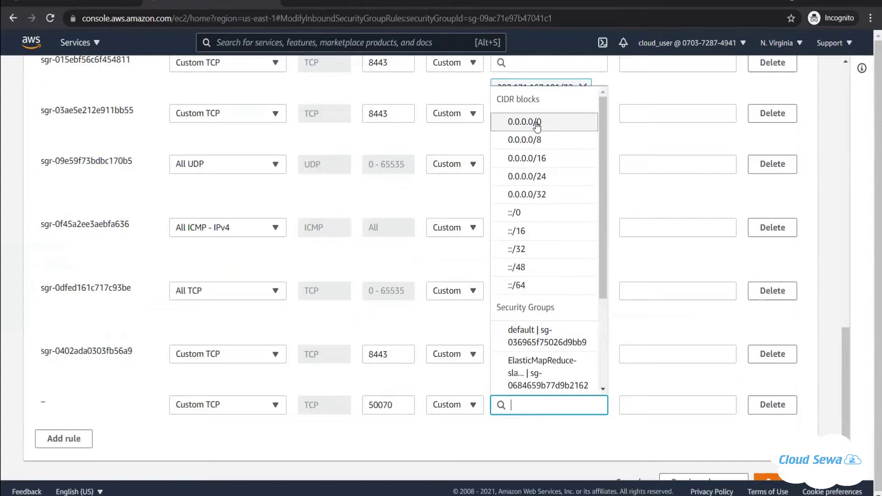
left_click(547, 128)
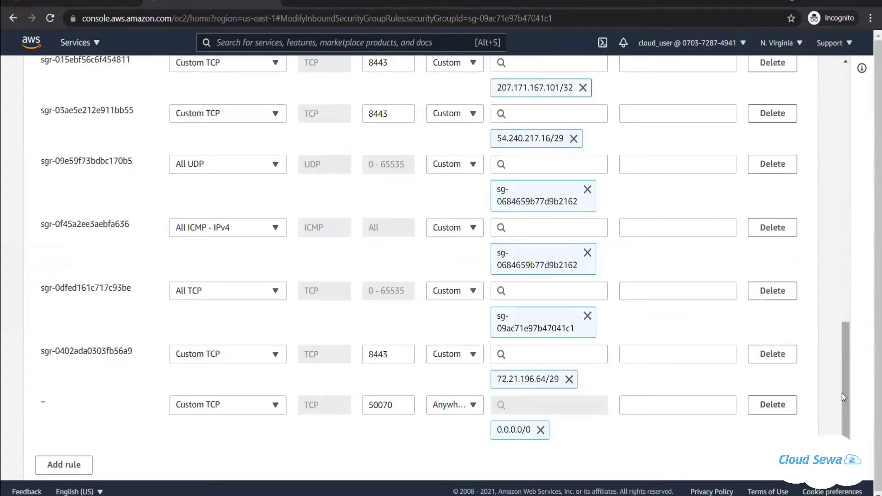
scroll(843, 397, "down", 2)
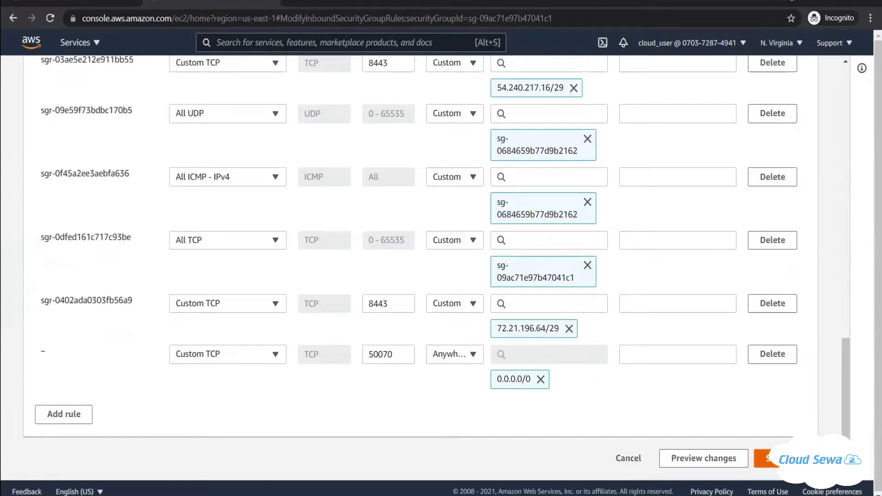
left_click(764, 458)
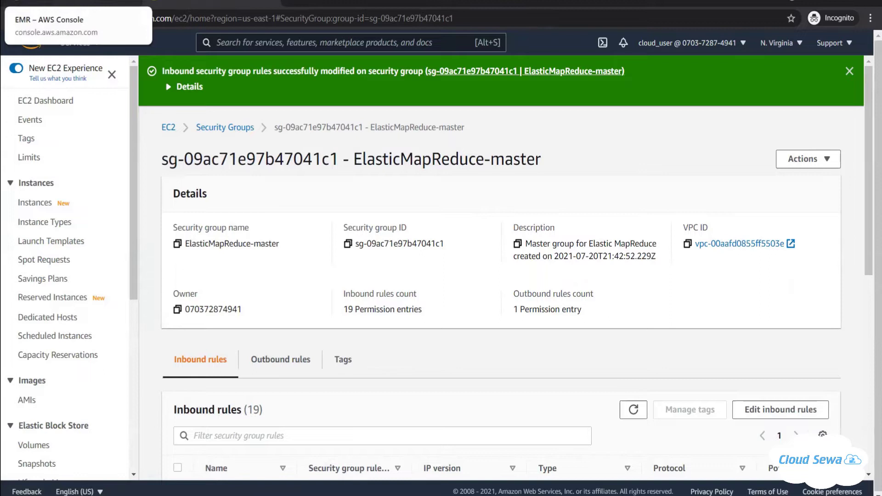
Step: Open the HDFS Name Node URL from the EMR cluster's application user interfaces and browse the root directory of the Hadoop file system
left_click(73, 3)
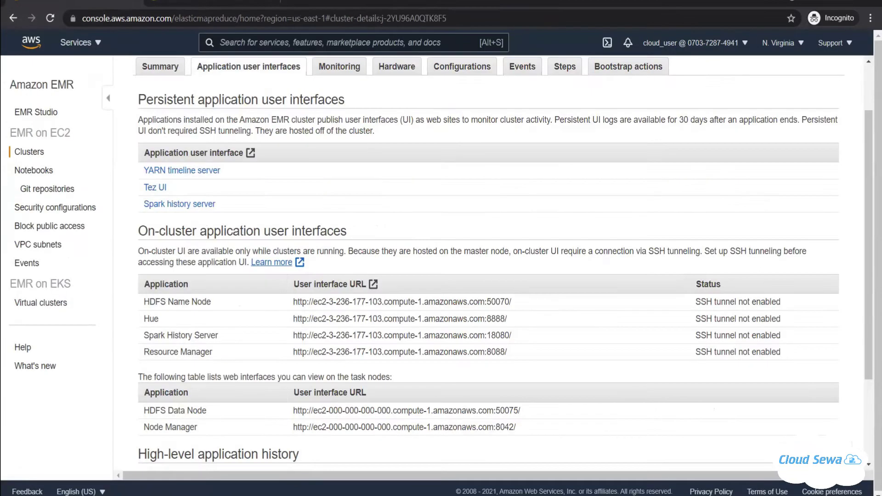
left_click(159, 68)
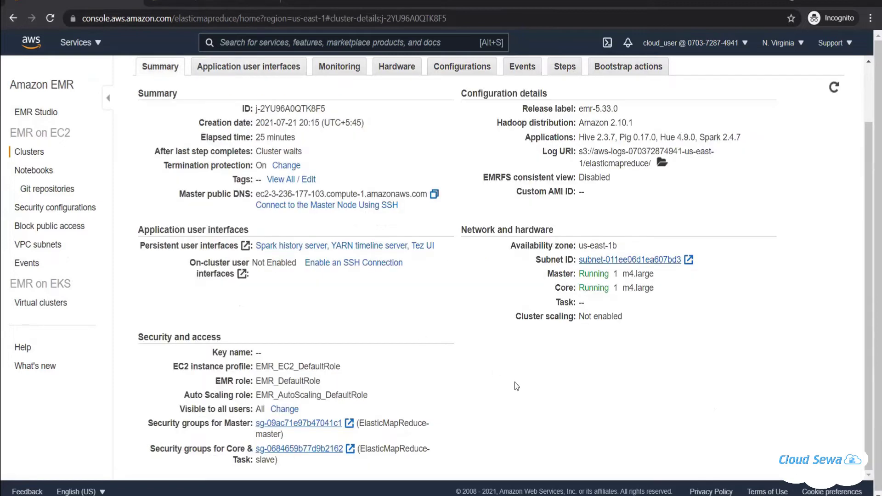
left_click(240, 67)
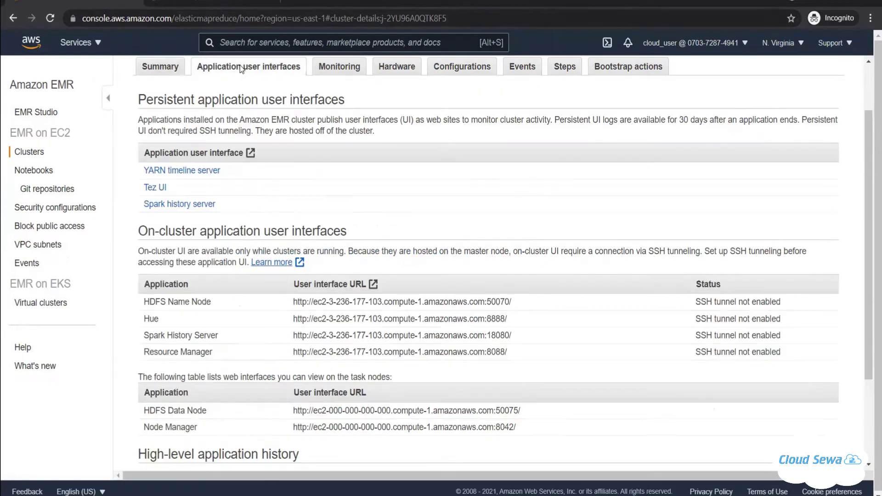
triple_click(453, 300)
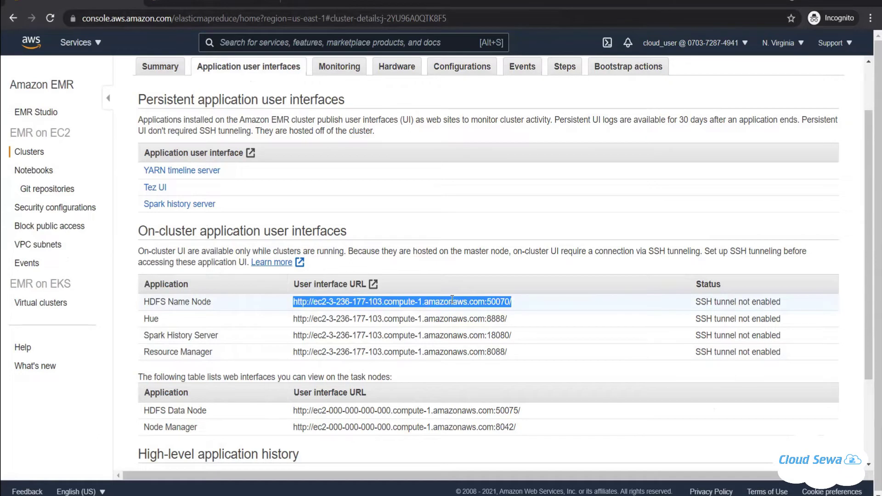
right_click(452, 300)
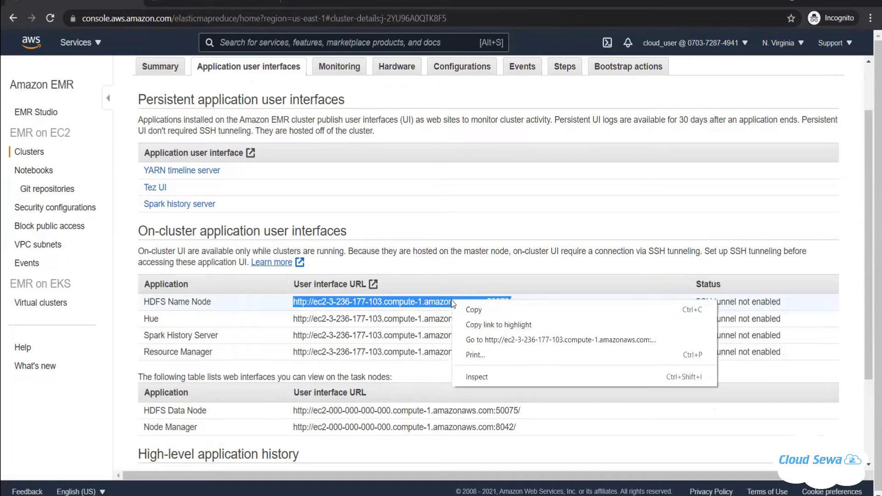
left_click(491, 339)
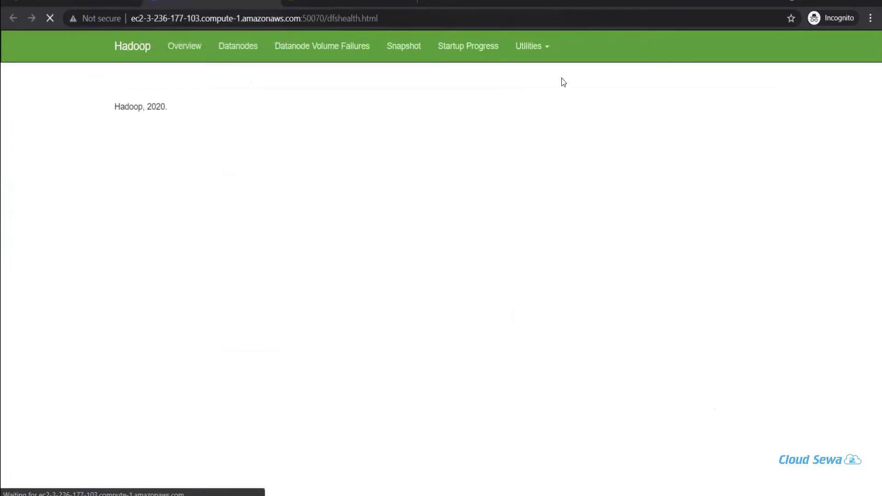
left_click(543, 47)
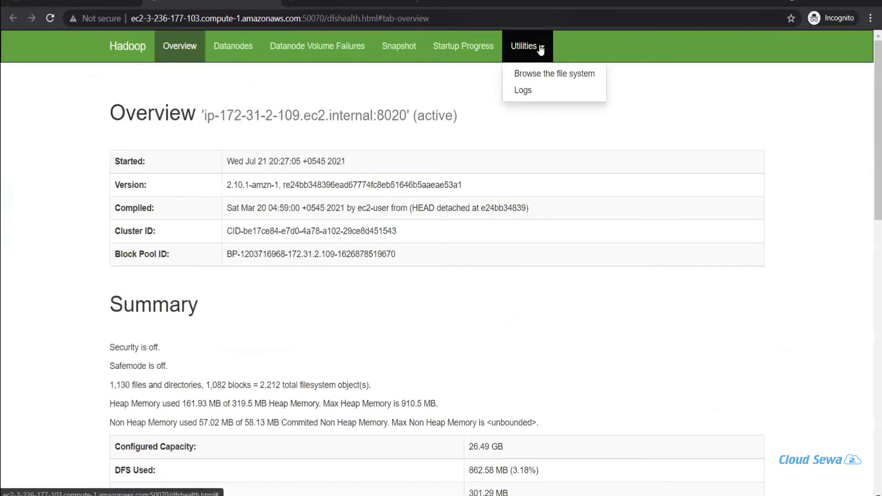
left_click(553, 77)
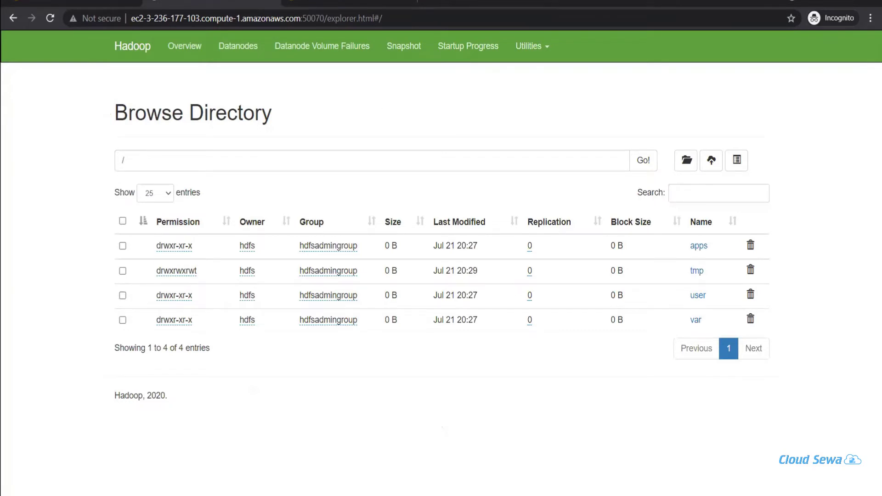
Step: Return to the EMR cluster and start adding a Custom JAR step named "Copy Spark script and Csv files into HDFS cluster"
left_click(81, 3)
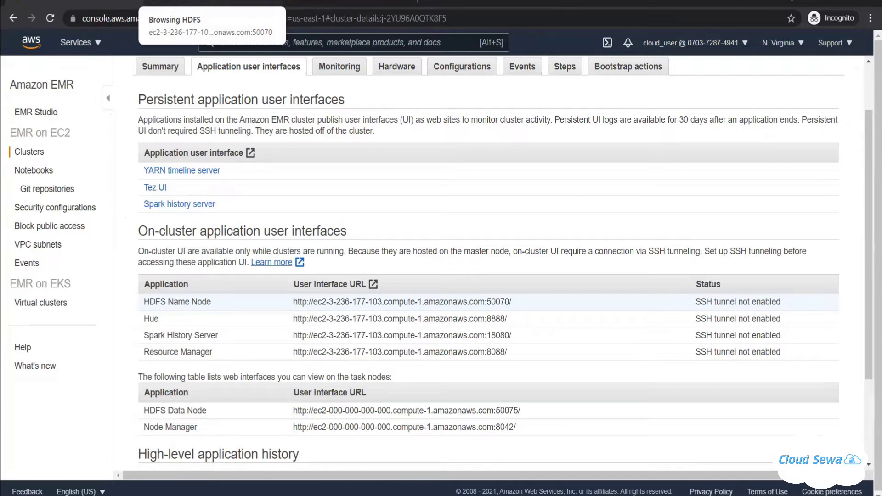
left_click(565, 68)
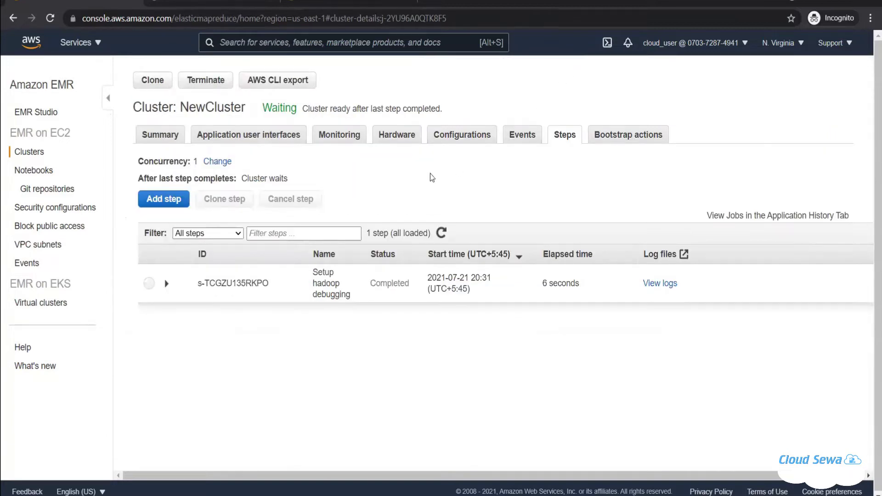
left_click(162, 200)
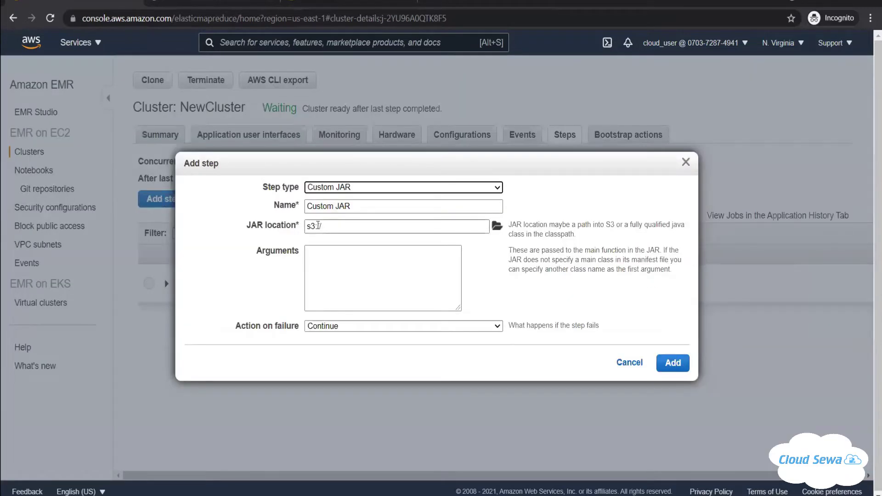
triple_click(351, 207)
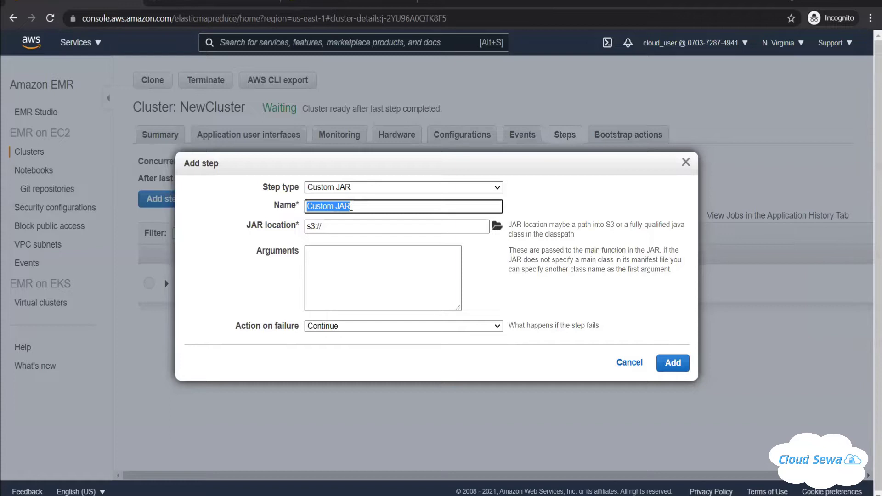
type("Copy Spark script and")
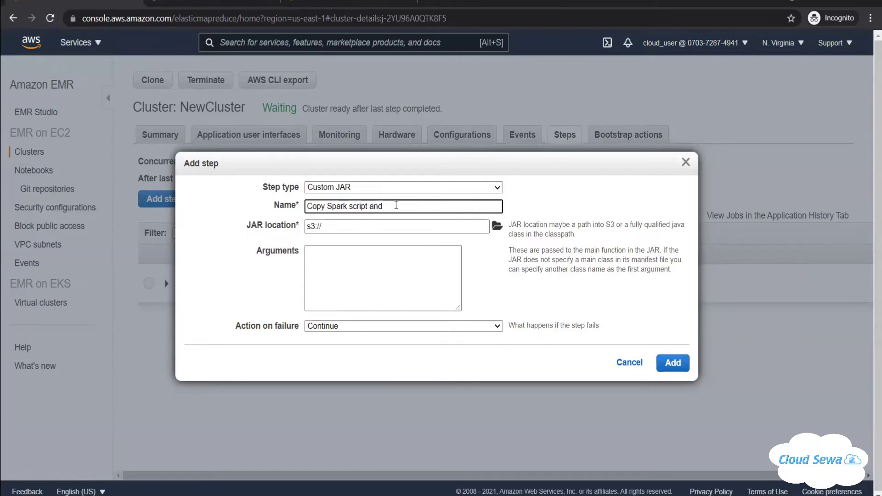
type(" Csv files into HDFS cluster")
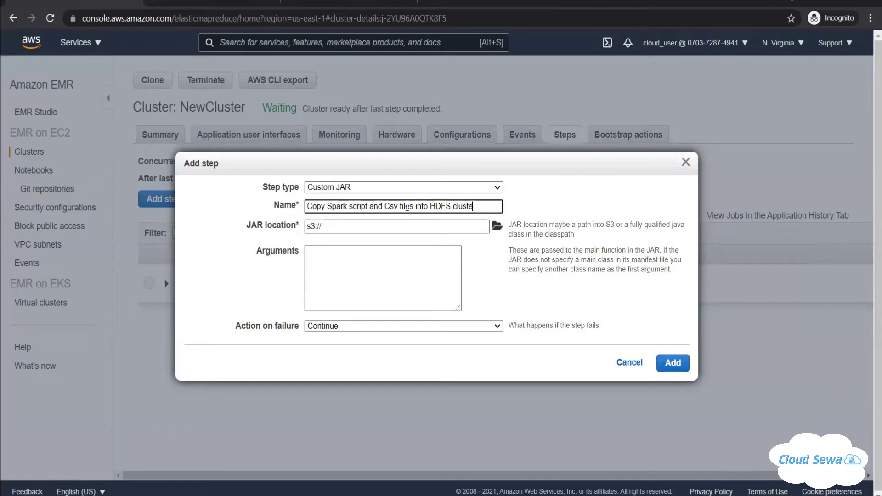
Step: Replace the step's JAR location with command-runner.jar
triple_click(347, 224)
key("BackSpace")
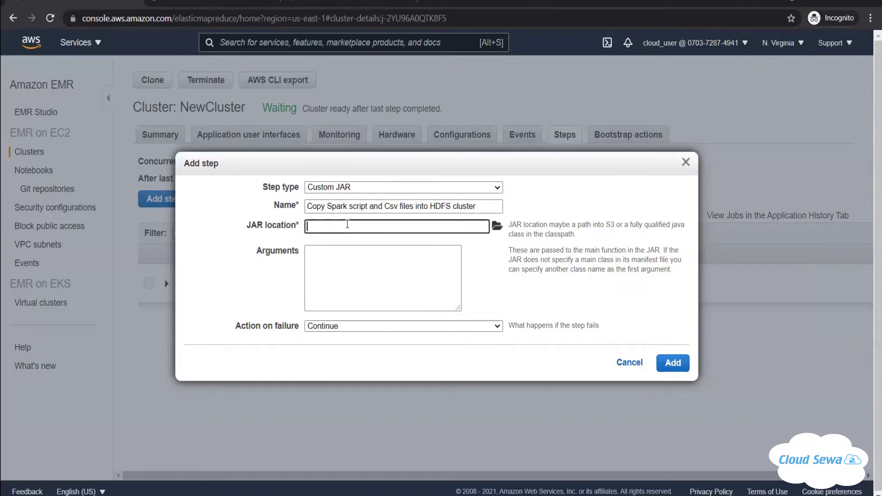
type("command-runner.jar")
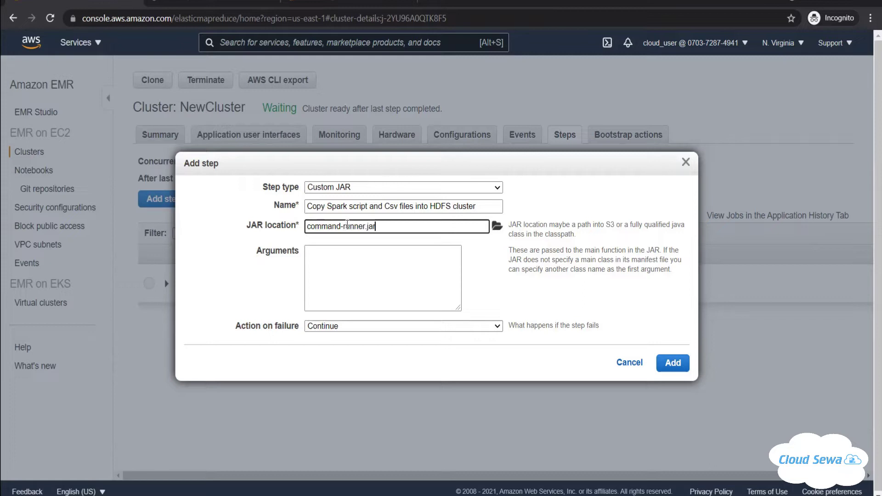
Step: Set the step's arguments to "s3-dist-cp --src=s3://das-c01-data-analytics-specialty/Data_Analytics_With_Spark_and_EMR/ --dest=hdfs:///"
left_click(355, 261)
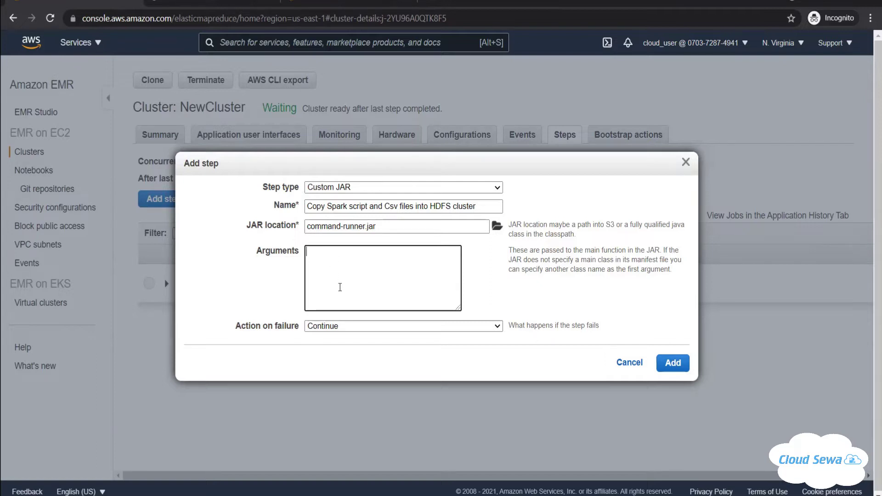
key("alt+Tab")
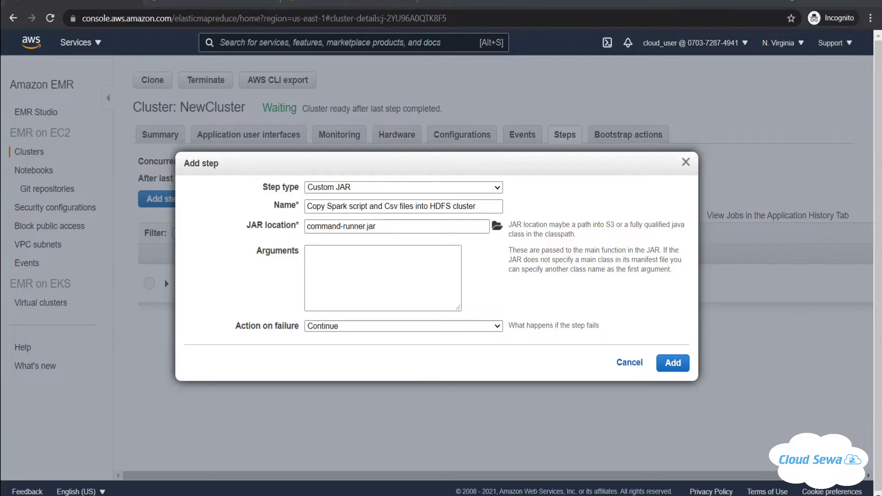
left_click(366, 297)
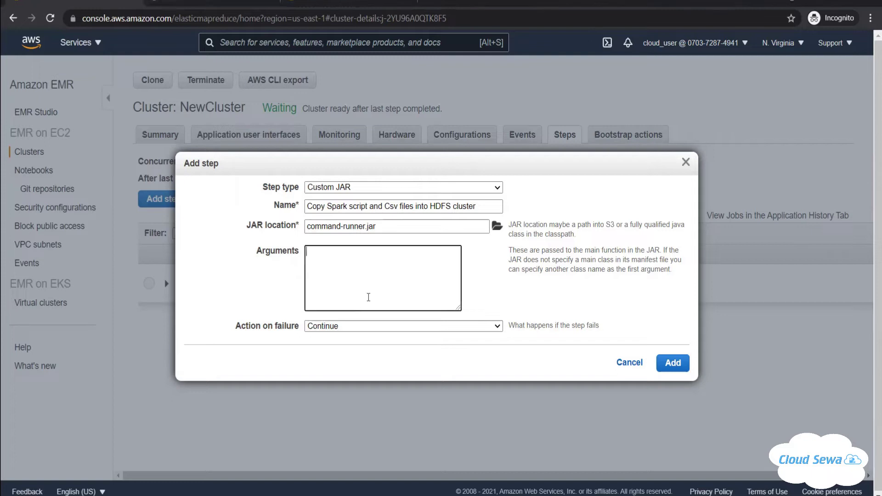
type("s3-dist-cp --src=s3://das-c01-data-analytics-specialty/Data_Analytics_With_Spark_and_EMR/ --dest=hdfs:///")
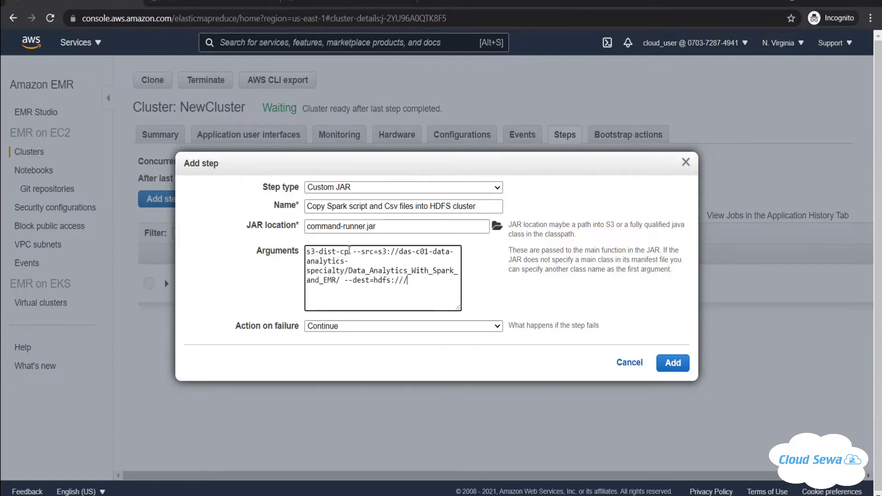
left_click_drag(349, 252, 306, 250)
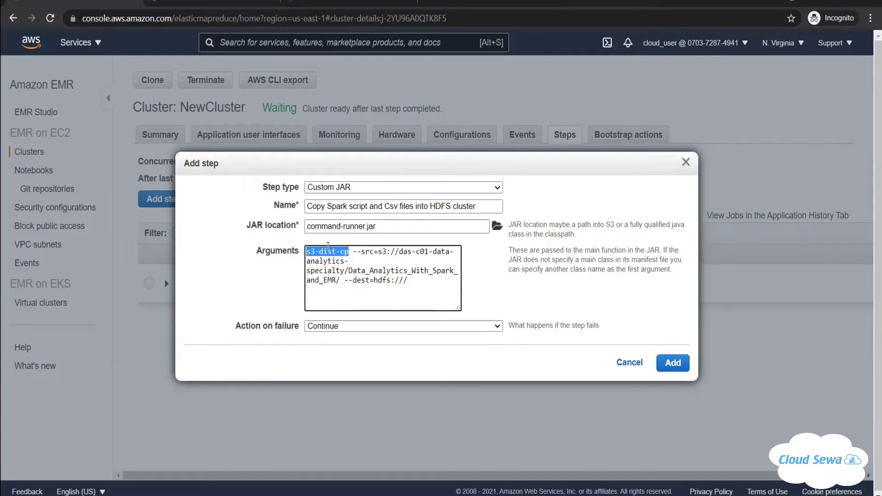
left_click(366, 252)
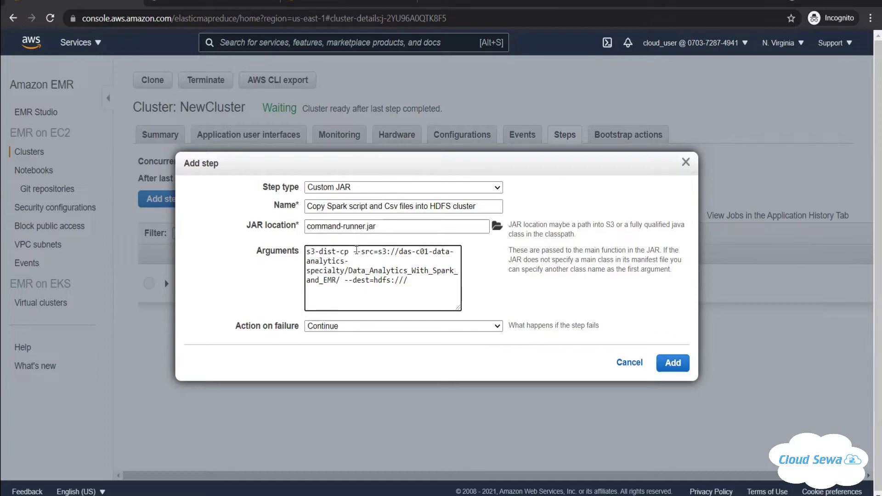
Step: Review the source and destination paths in the step's arguments and add the copy step to the cluster
left_click_drag(357, 251, 342, 281)
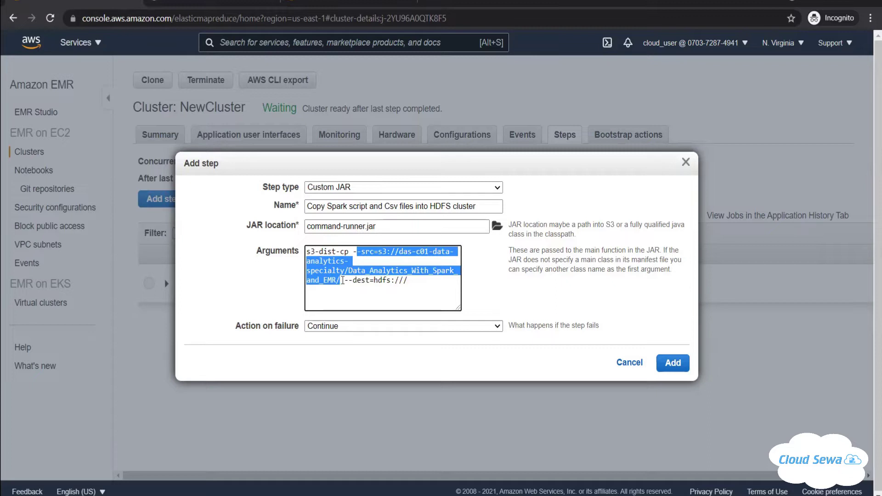
left_click(342, 280)
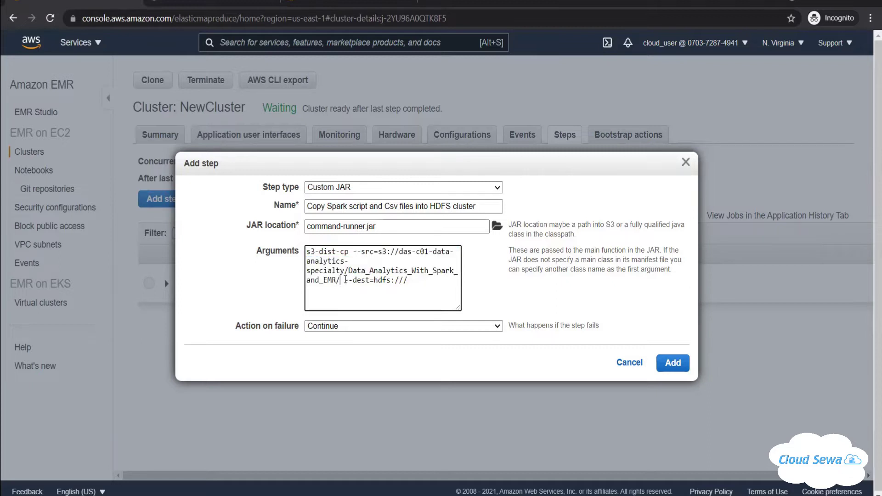
left_click_drag(344, 280, 410, 286)
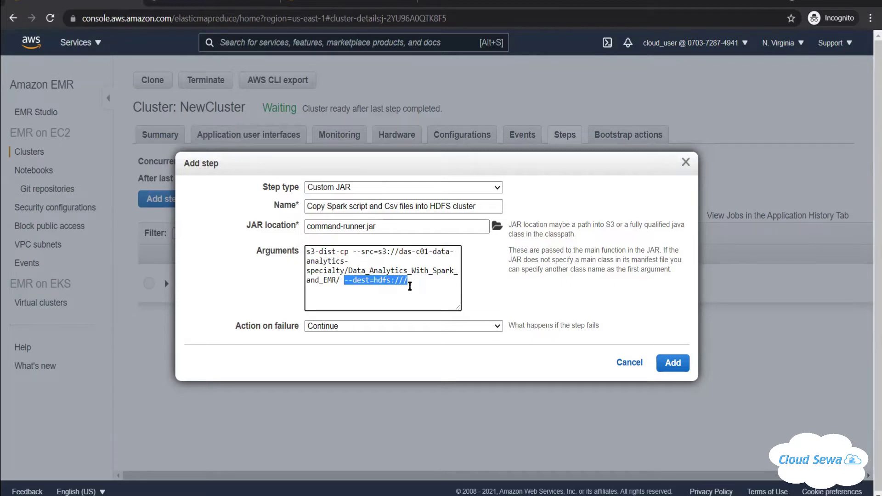
left_click(410, 286)
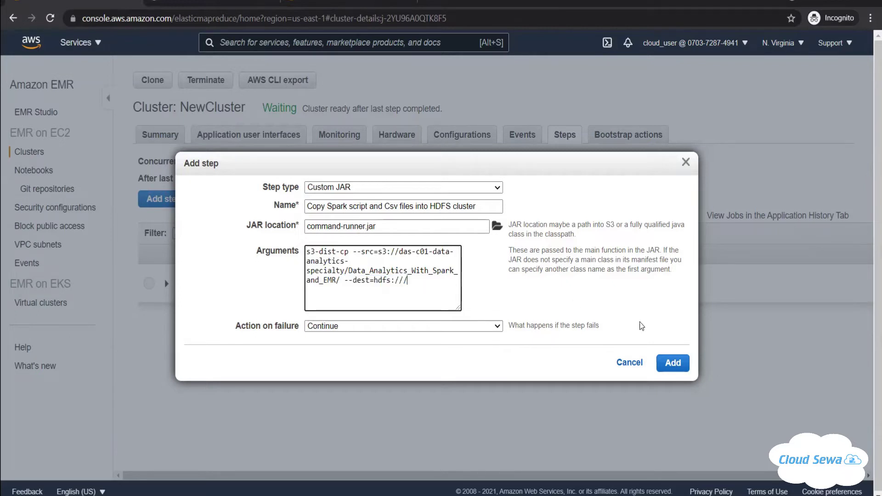
left_click(678, 369)
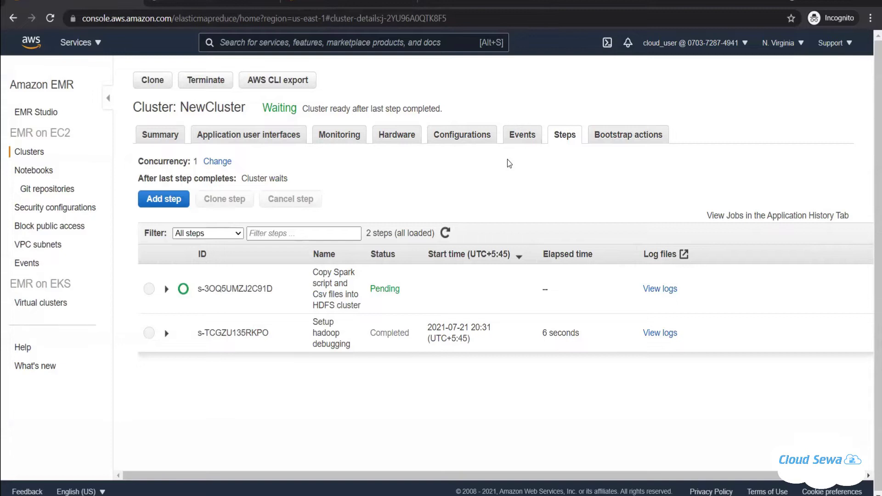
Step: Refresh the cluster's step list to check the status of the Spark script and CSV copy step
left_click(445, 234)
left_click(444, 235)
left_click(445, 234)
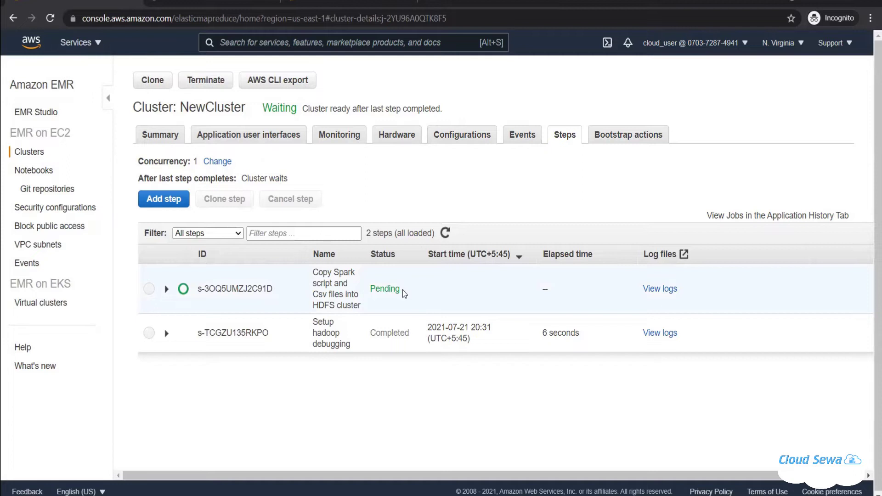
double_click(385, 289)
left_click(390, 291)
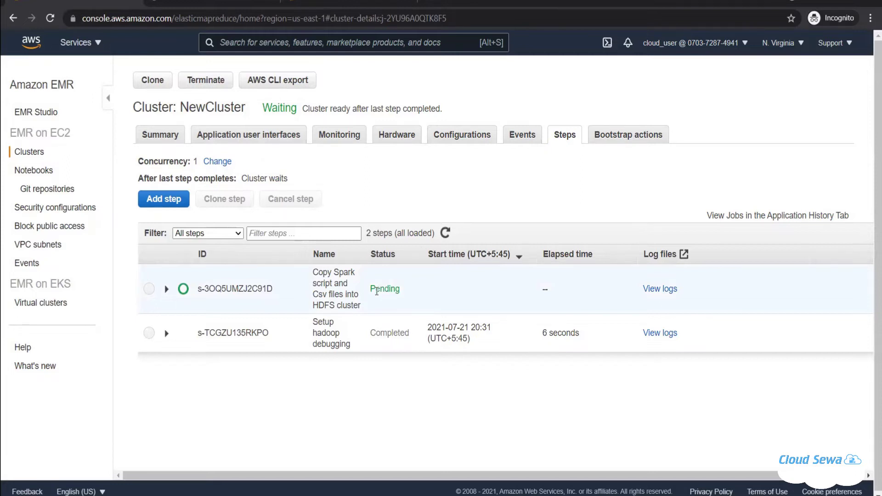
left_click(444, 233)
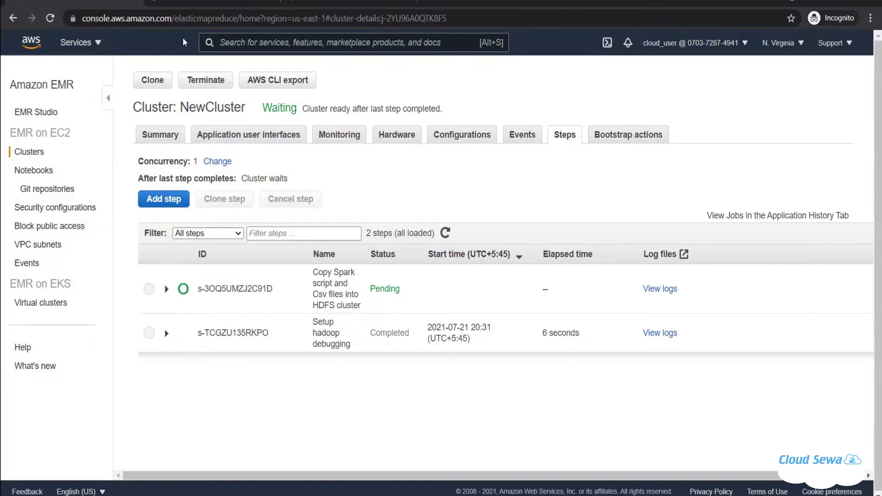
Step: Reload the HDFS root directory in the Hadoop file browser to check for copied folders, and return to the EMR step list
left_click(158, 4)
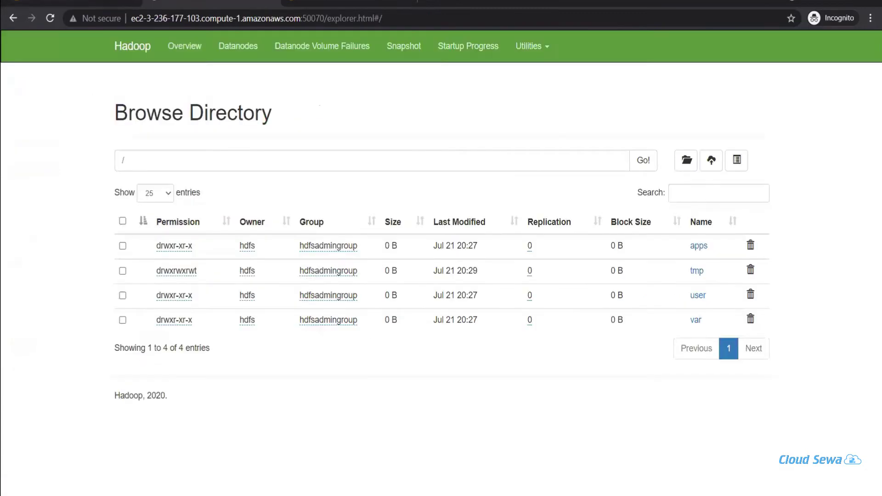
left_click(48, 20)
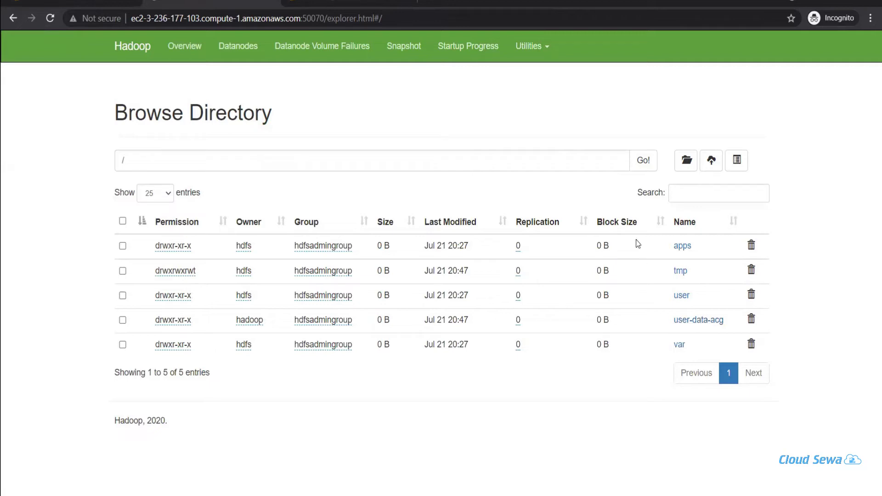
key("ctrl+Tab")
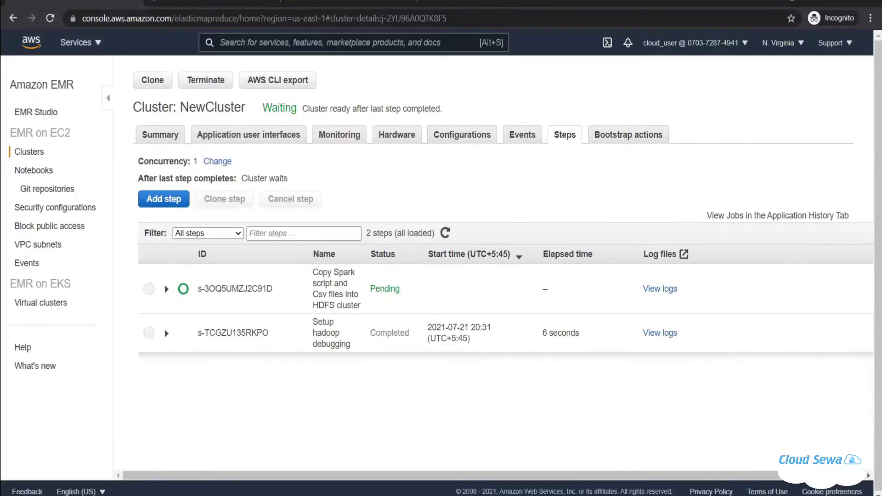
Step: Keep refreshing the EMR step list until the copy step has finished
left_click(444, 234)
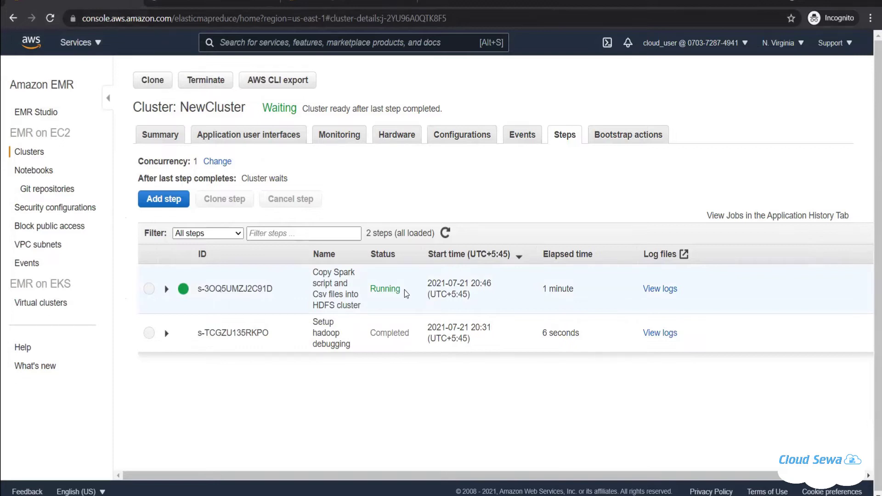
left_click(442, 234)
left_click(441, 234)
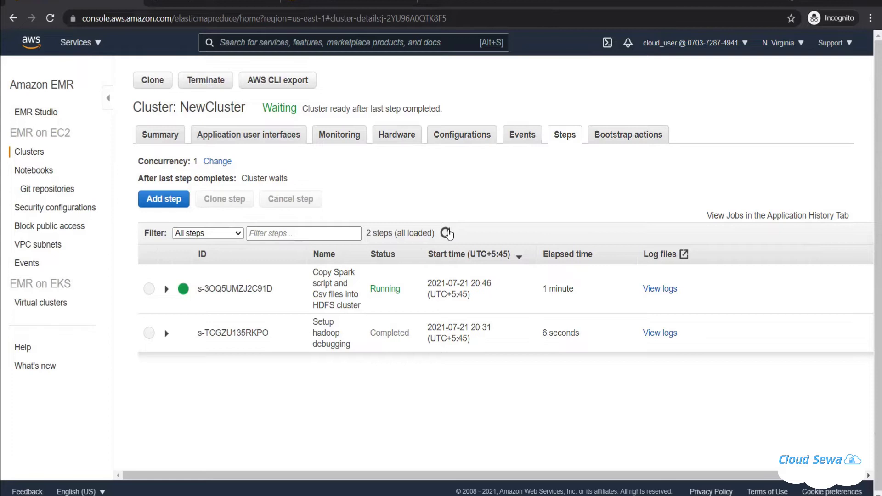
left_click(447, 233)
left_click(445, 233)
left_click(445, 234)
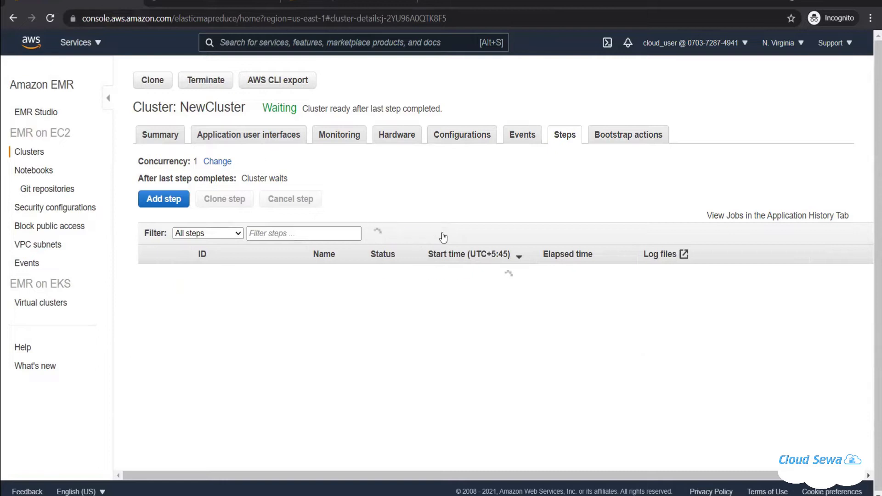
left_click(445, 234)
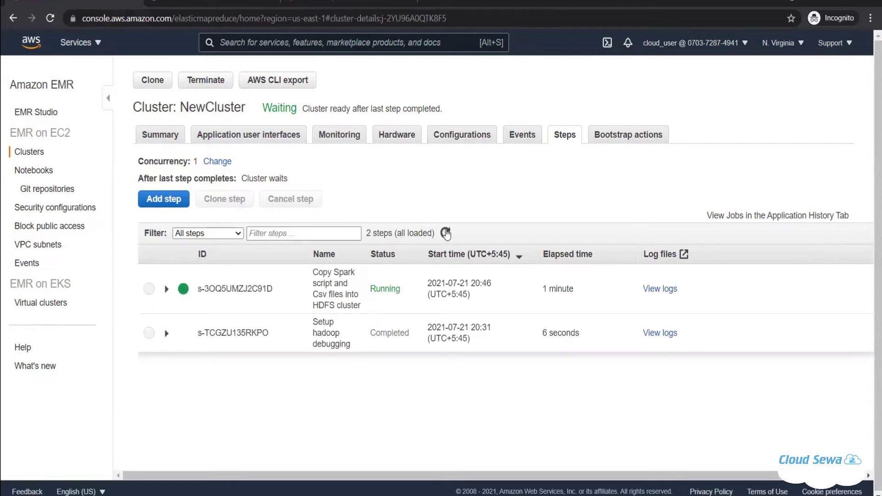
left_click(445, 233)
left_click(444, 233)
left_click(446, 233)
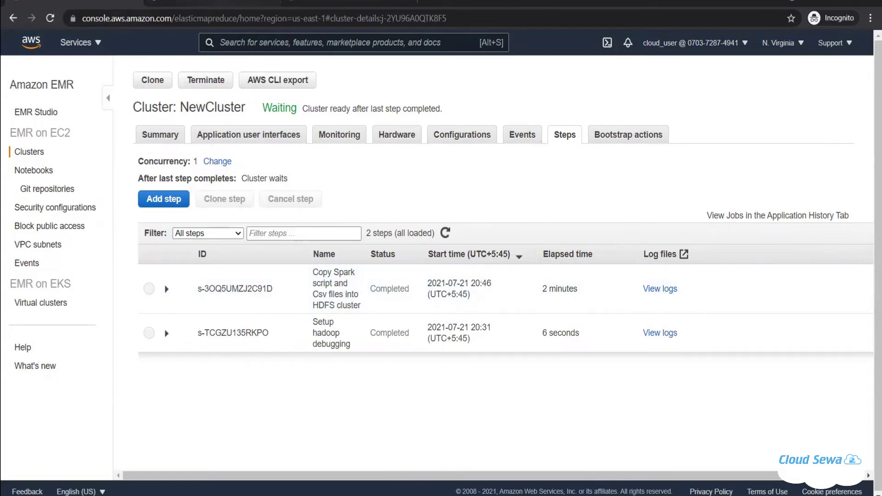
Step: Reload the HDFS root directory in the Hadoop file browser and look through the CSV files in the user-data-acg folder
key("ctrl+Tab")
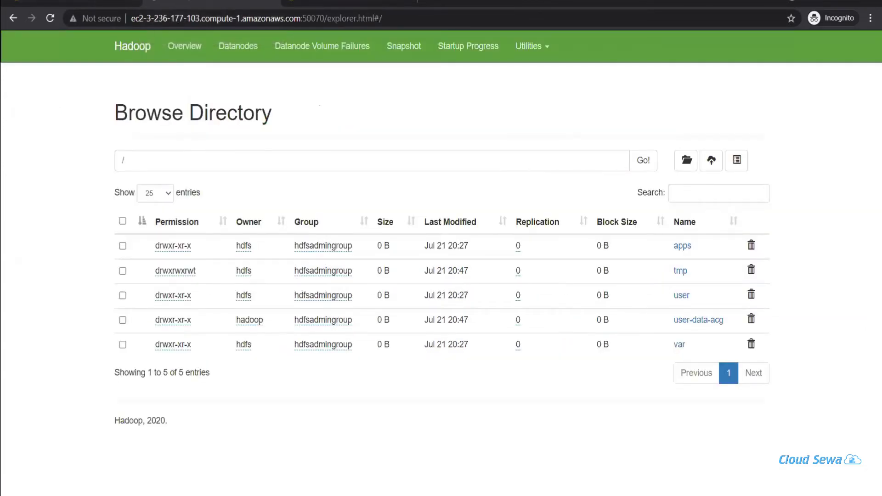
left_click(50, 18)
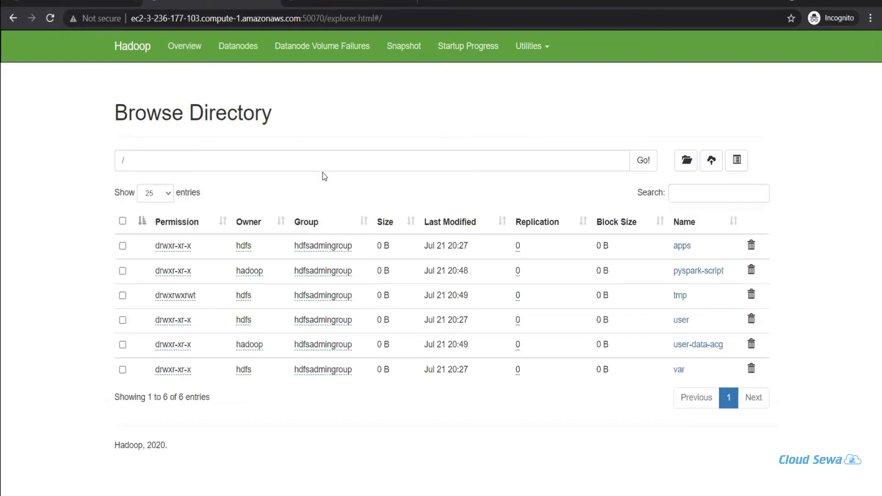
left_click(719, 348)
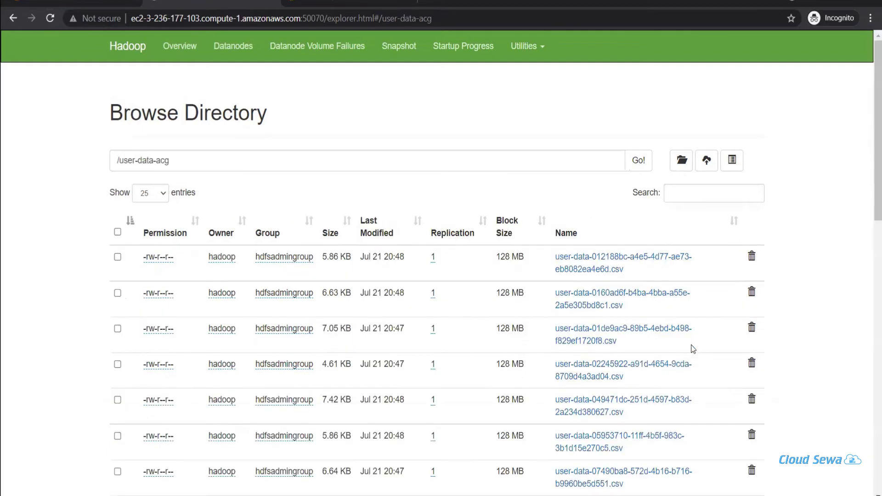
scroll(869, 262, "down", 10)
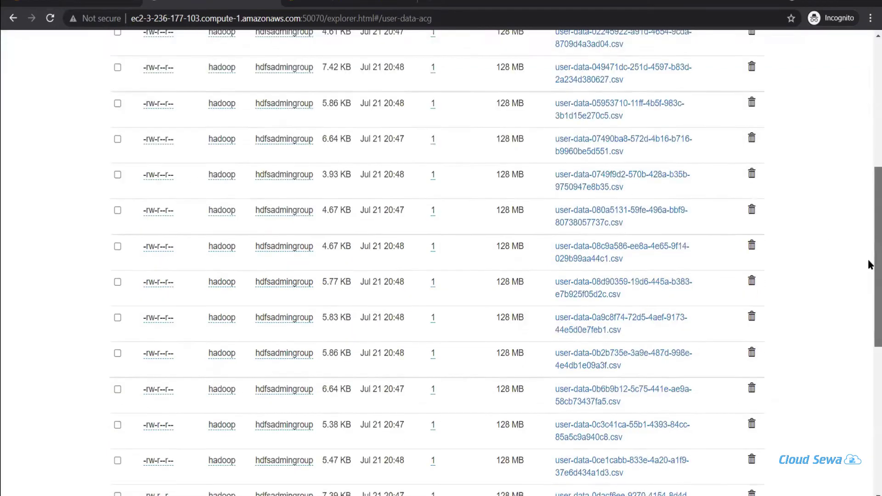
left_click_drag(870, 354, 872, 91)
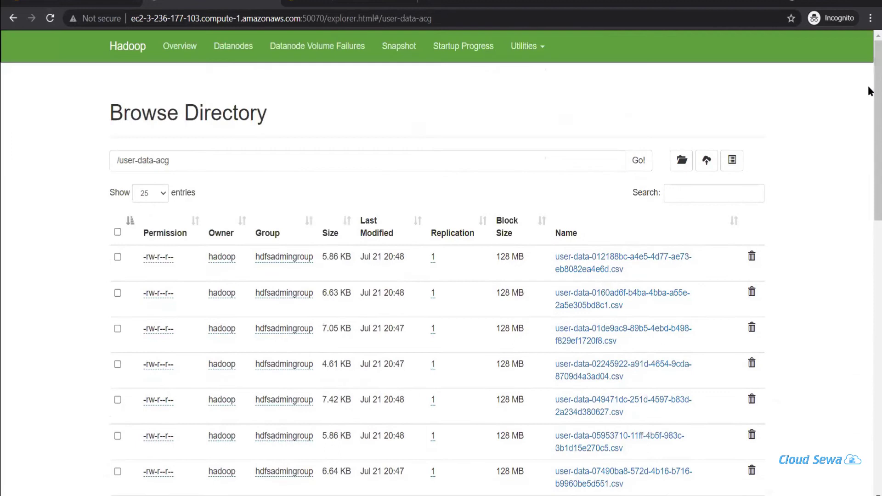
Step: Go back to the HDFS root directory "/" and open the pyspark-script folder to check the copied script
left_click(118, 160)
key("ctrl+a")
type("/")
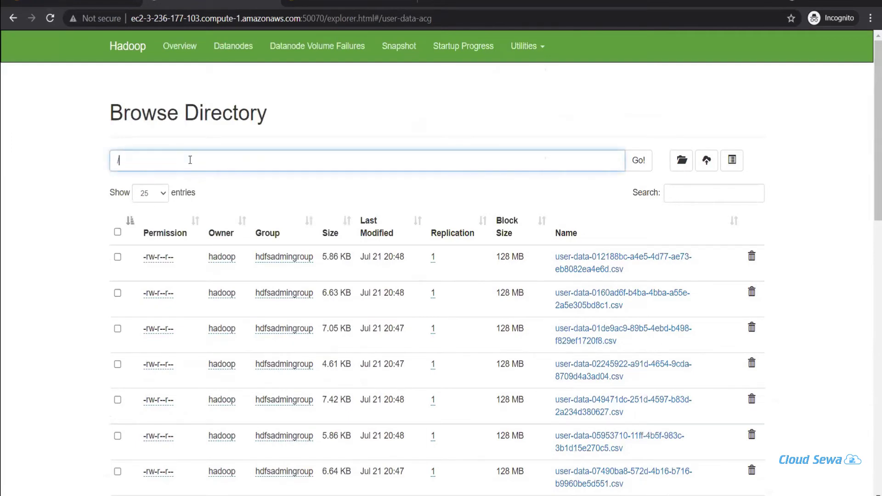
key("Return")
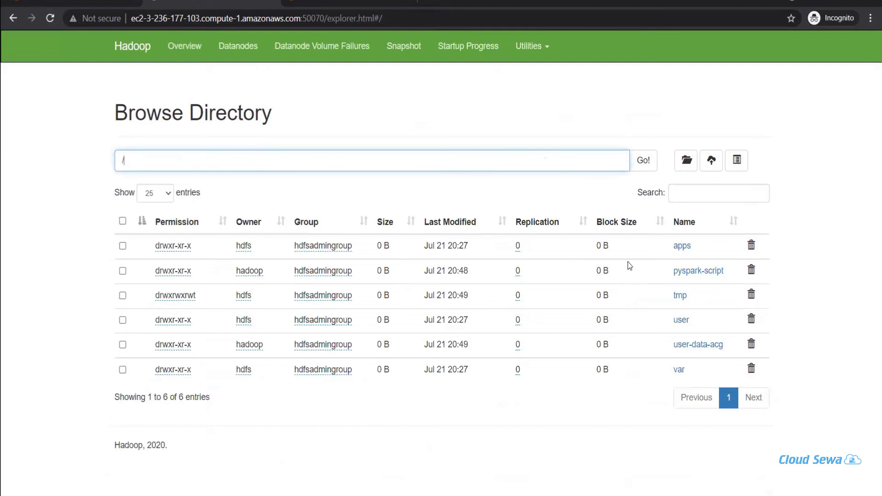
left_click(702, 276)
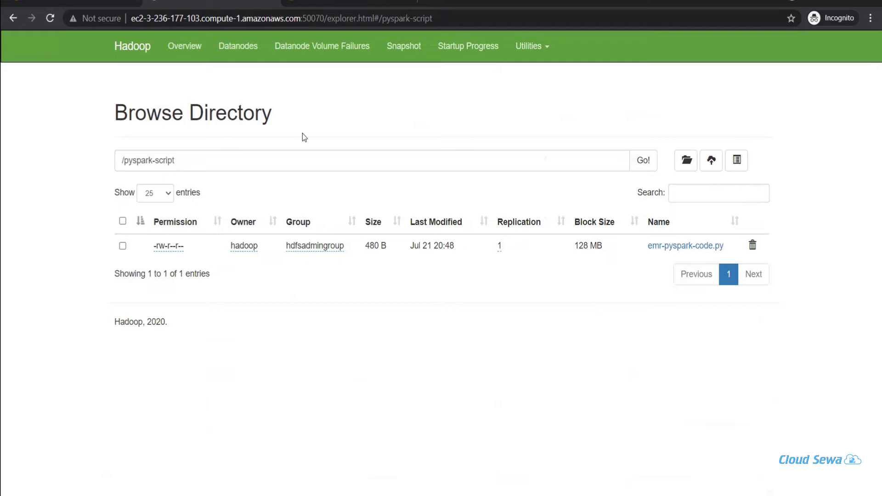
Step: Return from the pyspark-script folder to the HDFS root directory
left_click(124, 162)
left_click_drag(124, 162, 187, 169)
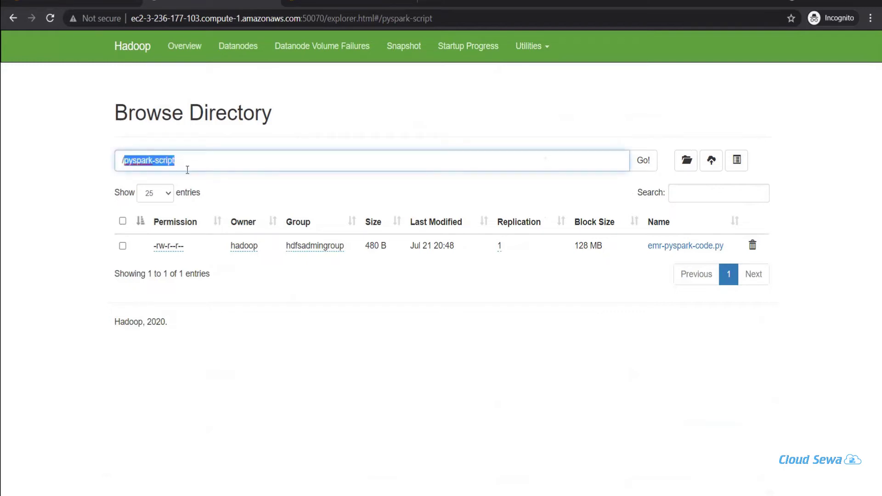
key("BackSpace")
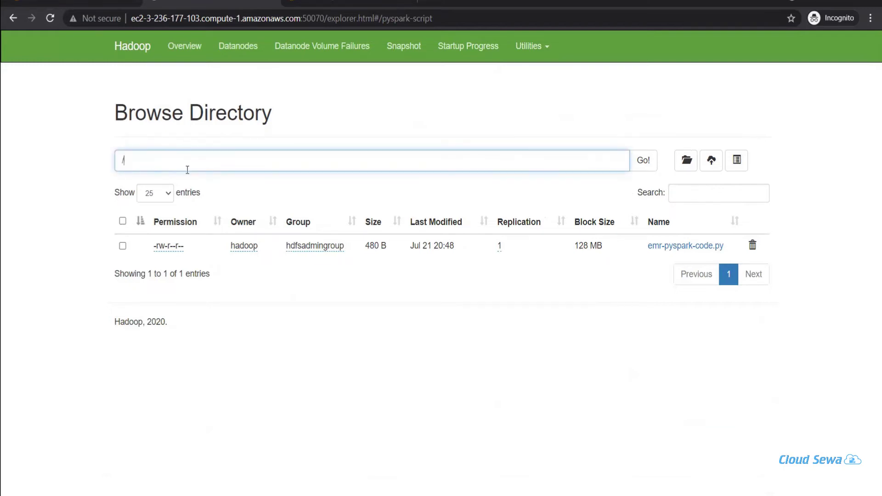
key("Return")
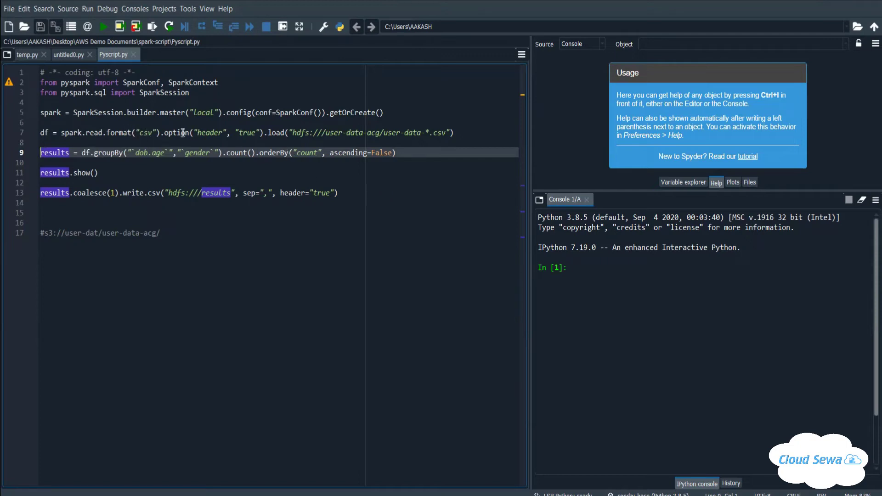
Step: Switch to Spyder and examine Pyscript.py: the HDFS load path for the CSV files, the grouping by age and gender, and the results output path
mouse_move(183, 133)
left_click(303, 132)
left_click_drag(304, 132, 443, 134)
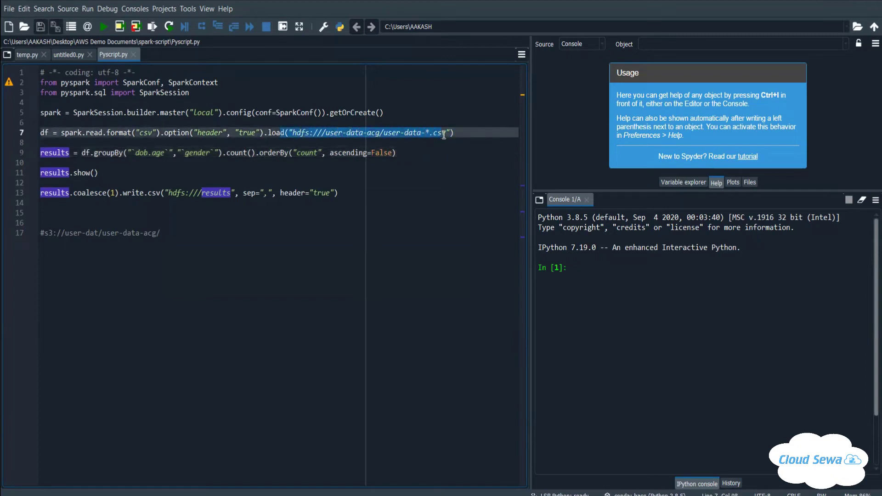
left_click(378, 132)
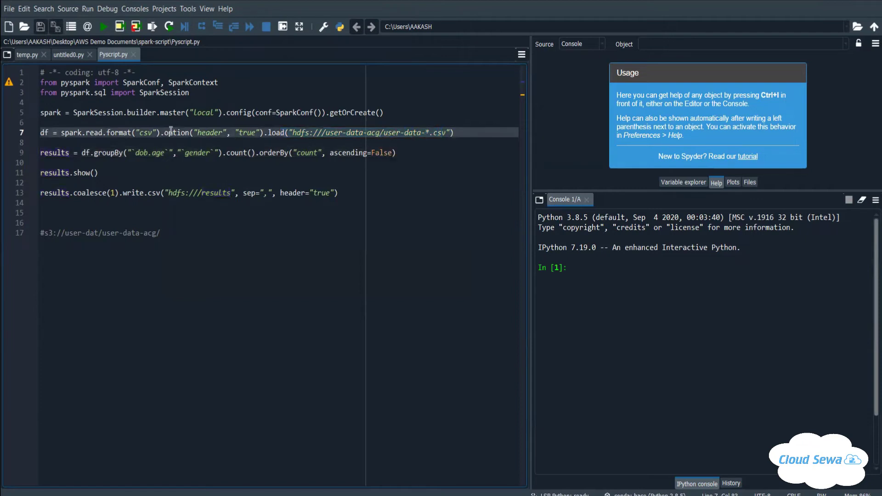
left_click(134, 173)
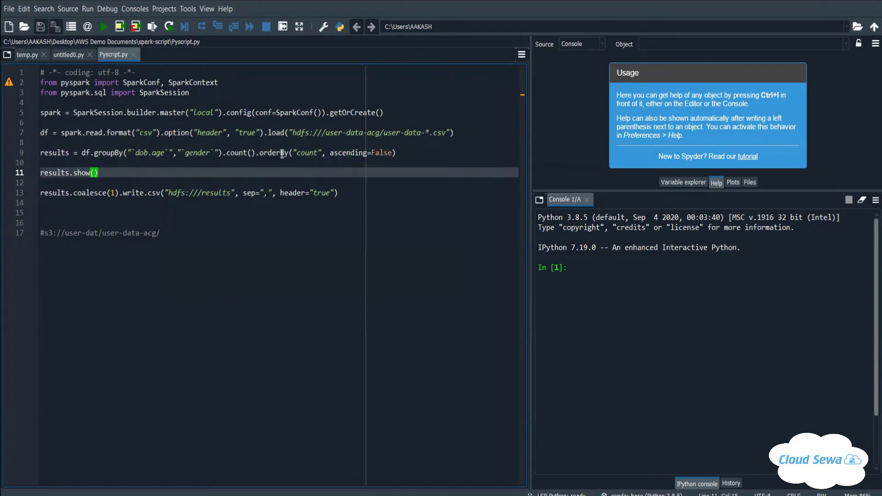
mouse_move(282, 154)
left_click(296, 195)
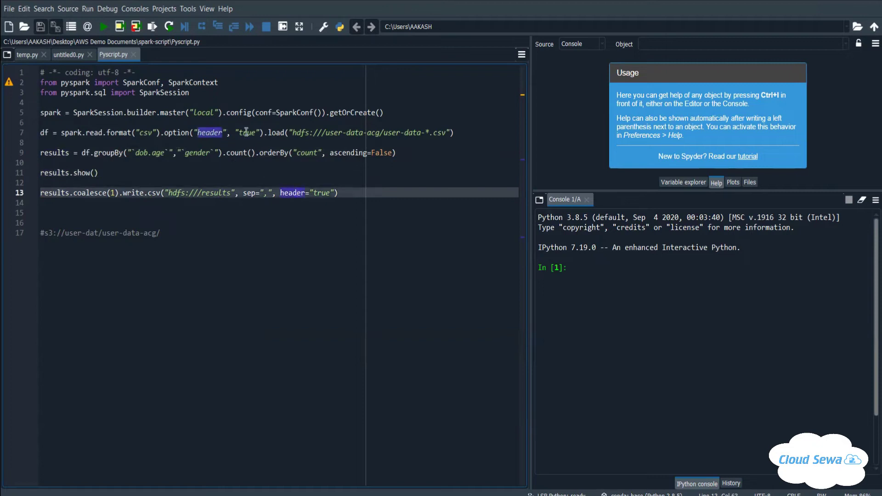
mouse_move(246, 132)
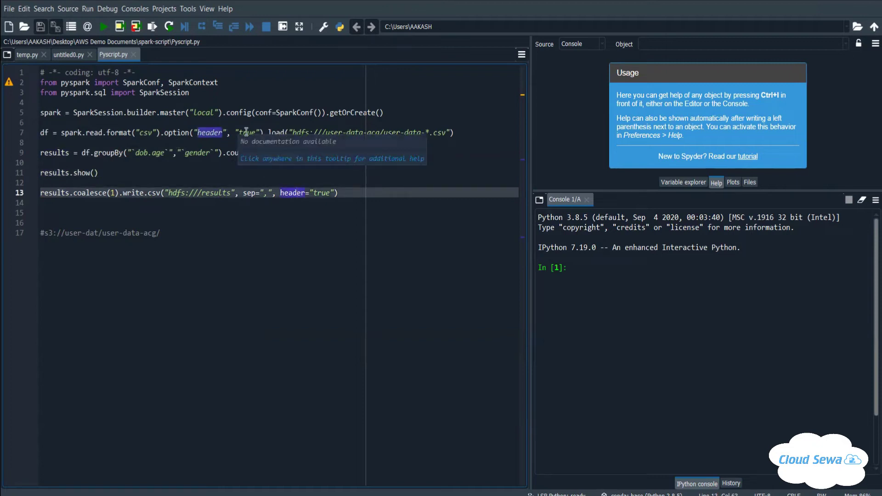
left_click(216, 152)
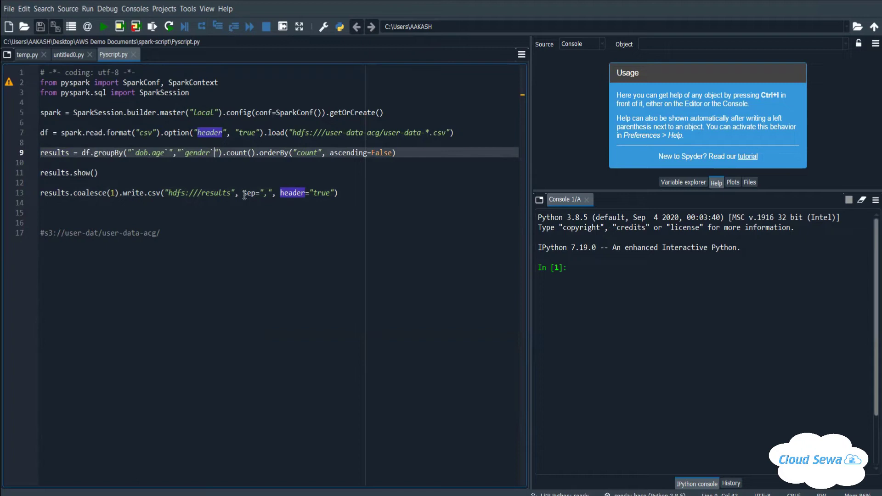
mouse_move(244, 197)
left_click(231, 193)
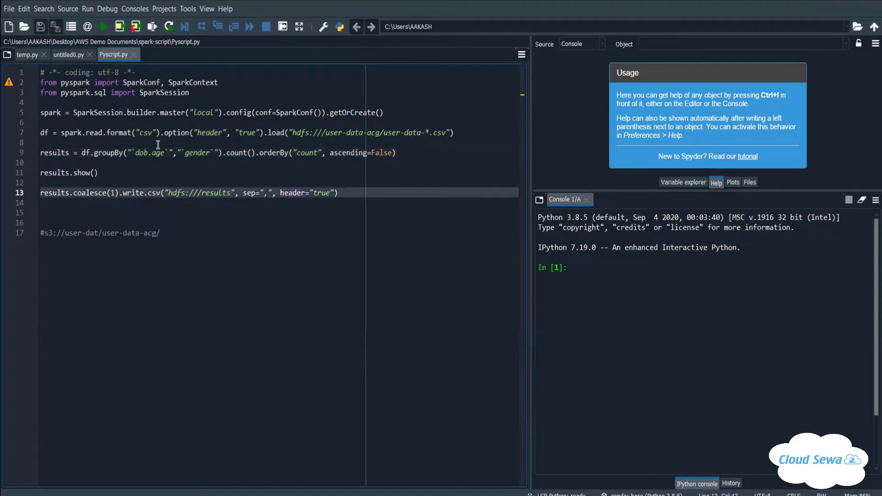
left_click_drag(158, 145, 180, 160)
left_click(234, 209)
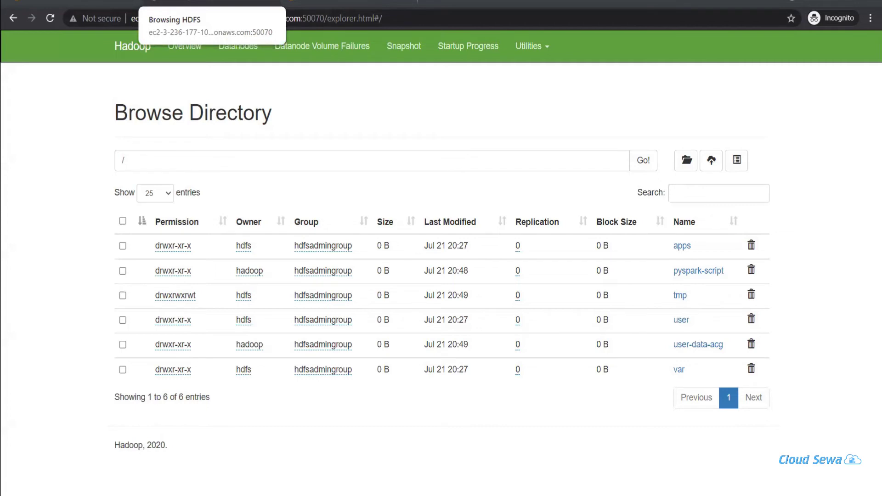
Step: Return to the EMR cluster and start a new custom JAR step named "Running Pyspark Script"
left_click(78, 4)
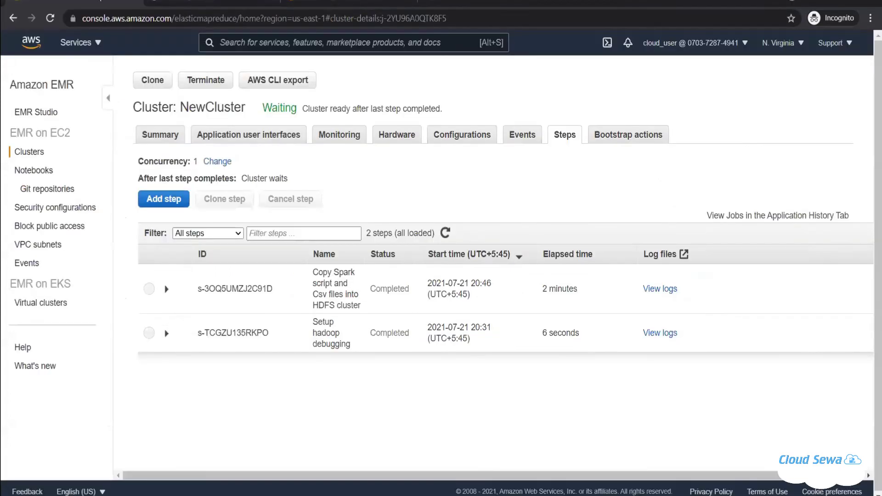
left_click(166, 203)
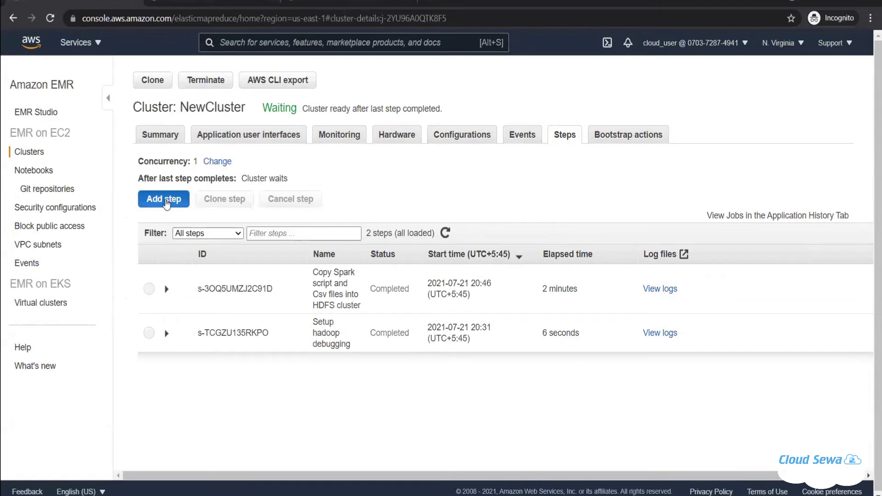
triple_click(347, 201)
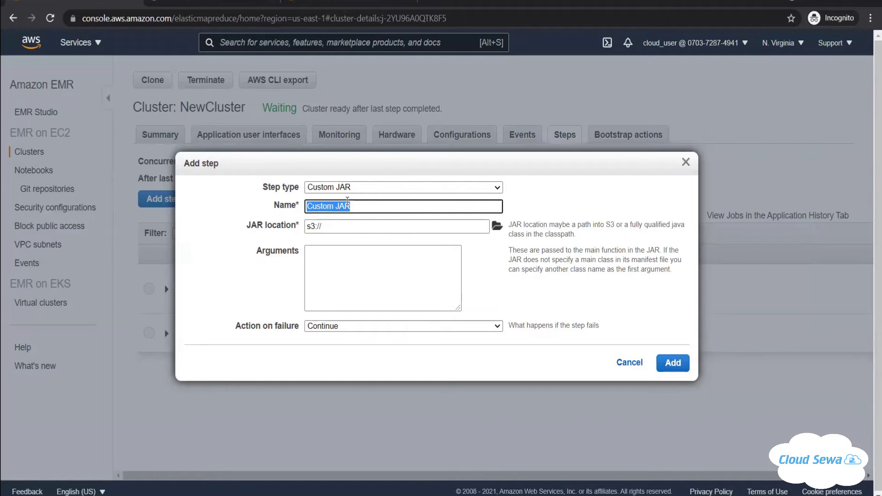
type("R")
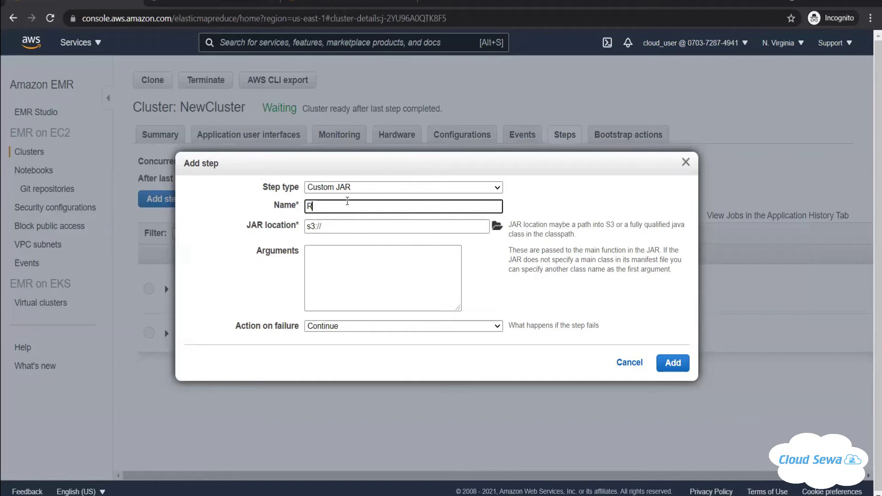
type("unning Pyspark Sc")
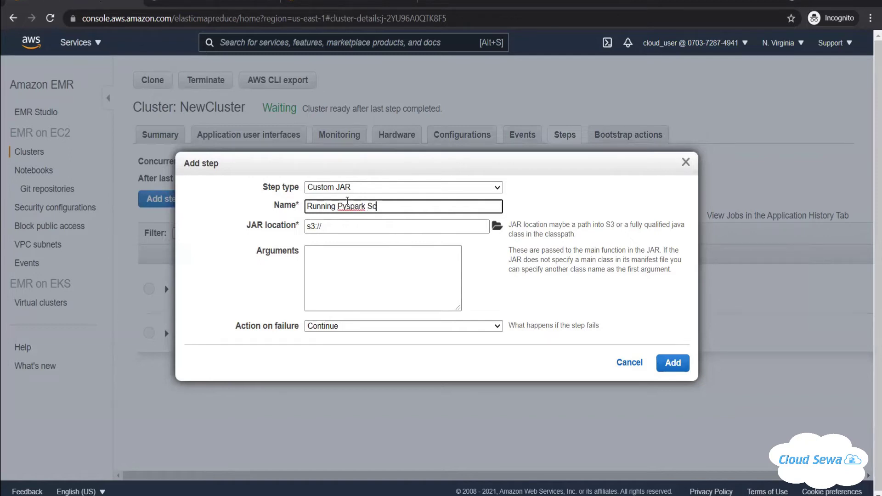
type("ript")
Step: Set the JAR location of the "Running Pyspark Script" step to command-runner.jar
key("Tab")
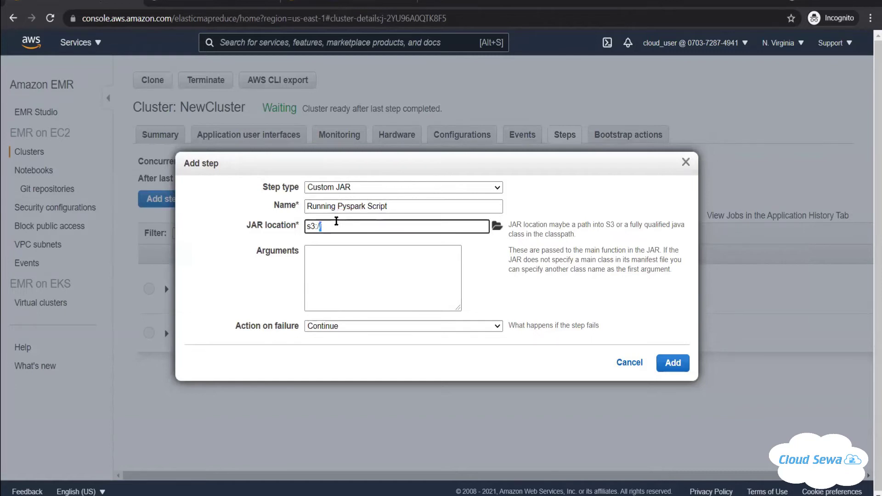
key("BackSpace")
type("V")
key("BackSpace")
type("command-runner.jar")
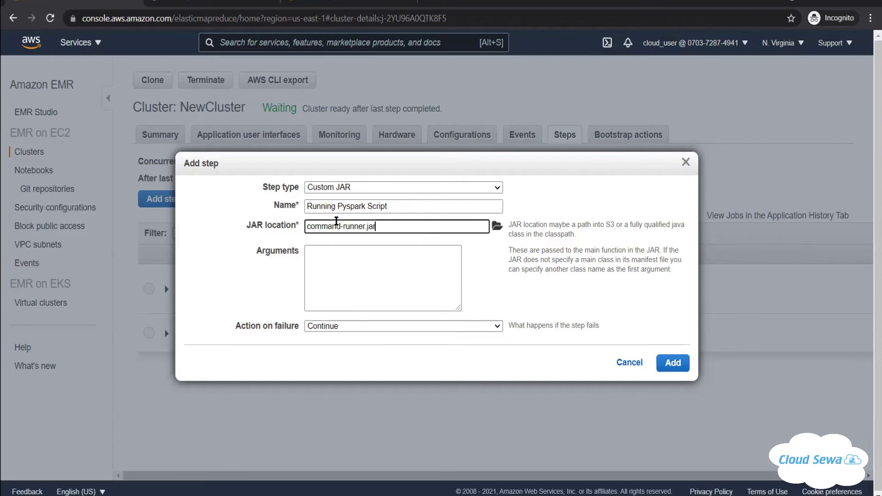
Step: Enter the arguments "spark-submit hdfs:///pyspark-script/emr-pyspark-code.py" and add the "Running Pyspark Script" step to the cluster
left_click(344, 252)
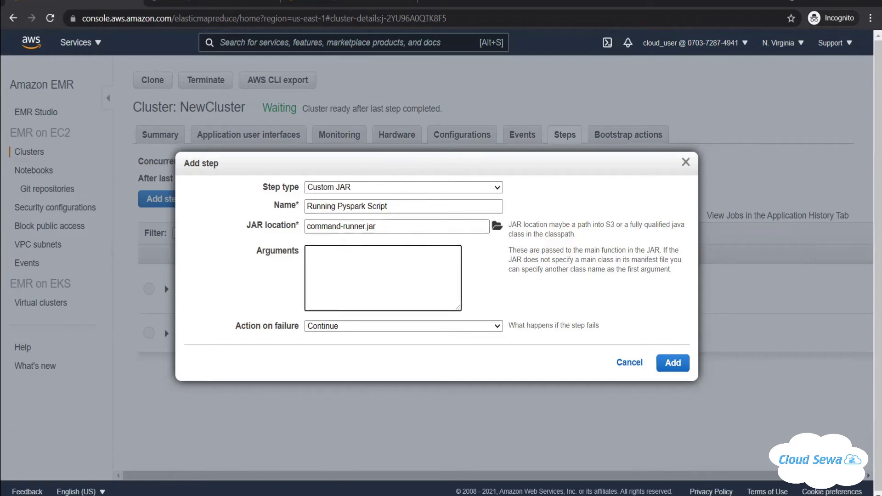
key("alt+Tab")
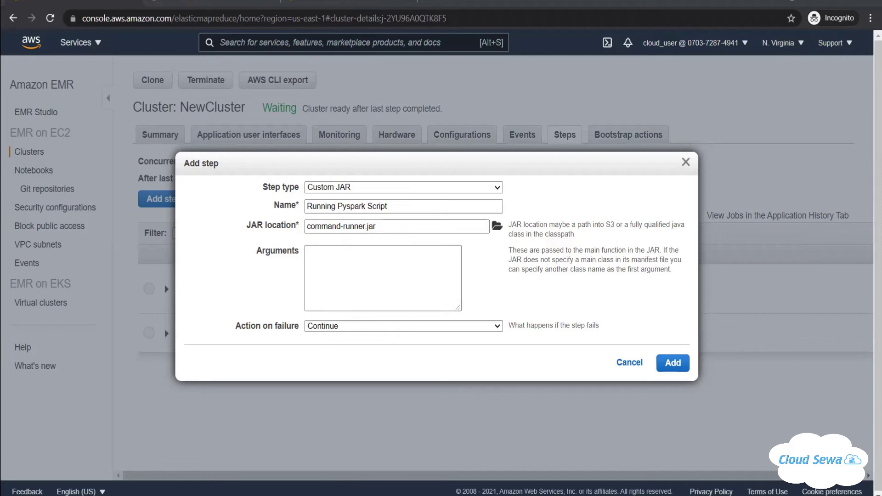
left_click(339, 279)
type("spark-submit hdfs:///pyspark-script/emr-pyspark-code.py")
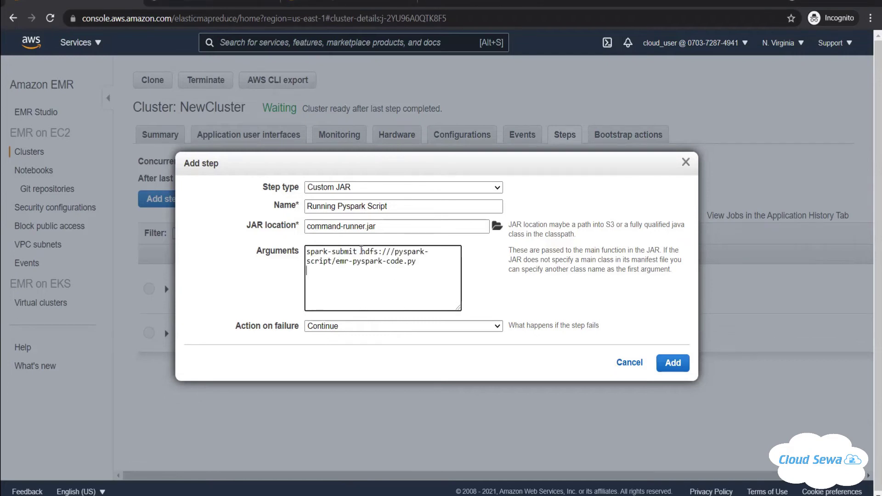
left_click_drag(357, 250, 308, 251)
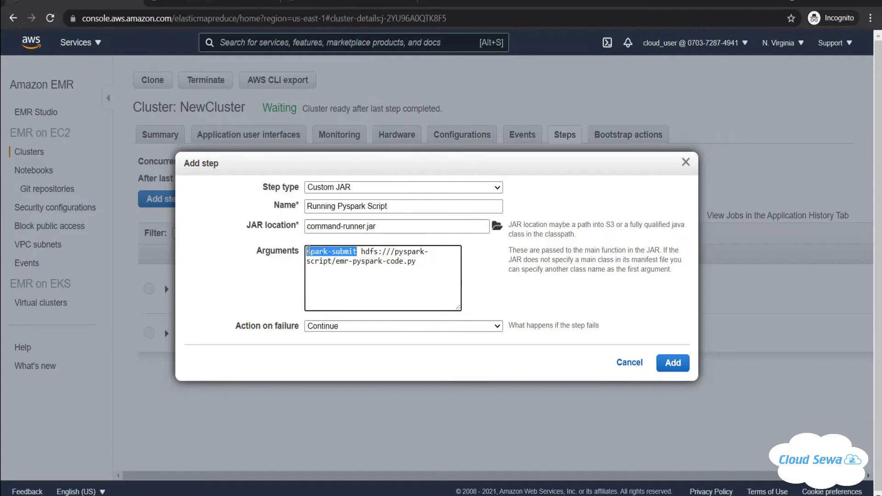
left_click_drag(360, 251, 414, 267)
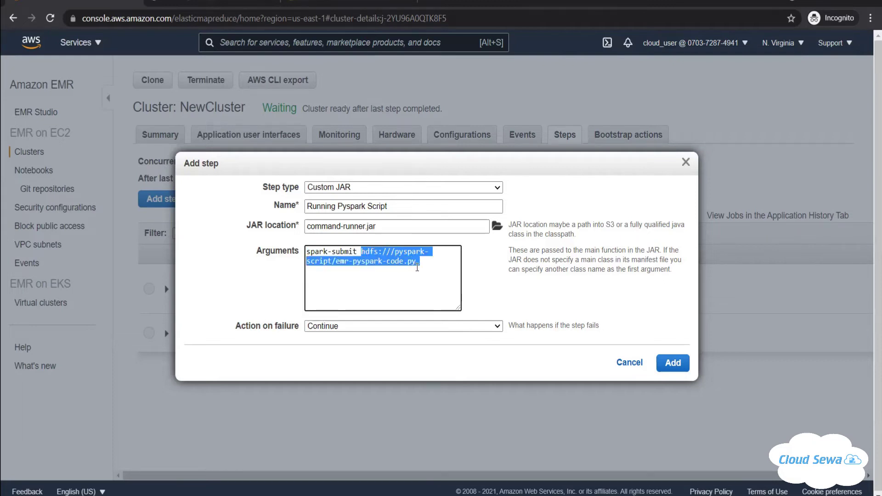
left_click(349, 251)
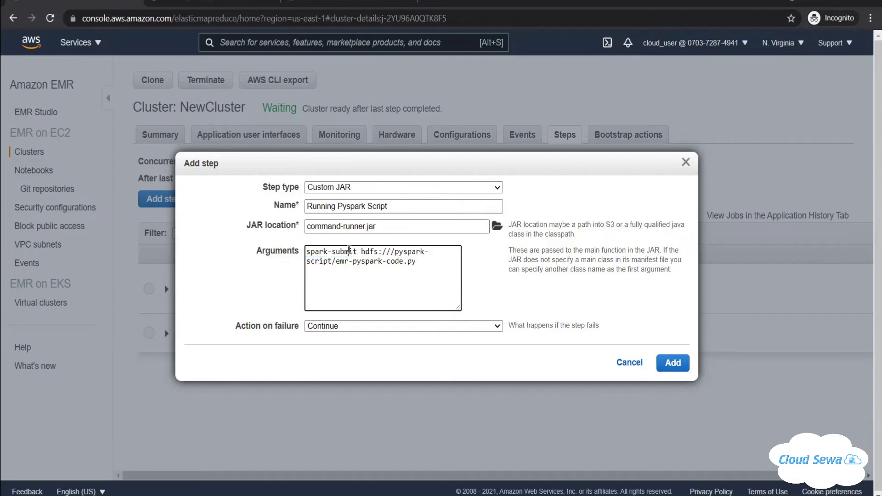
left_click_drag(358, 251, 419, 265)
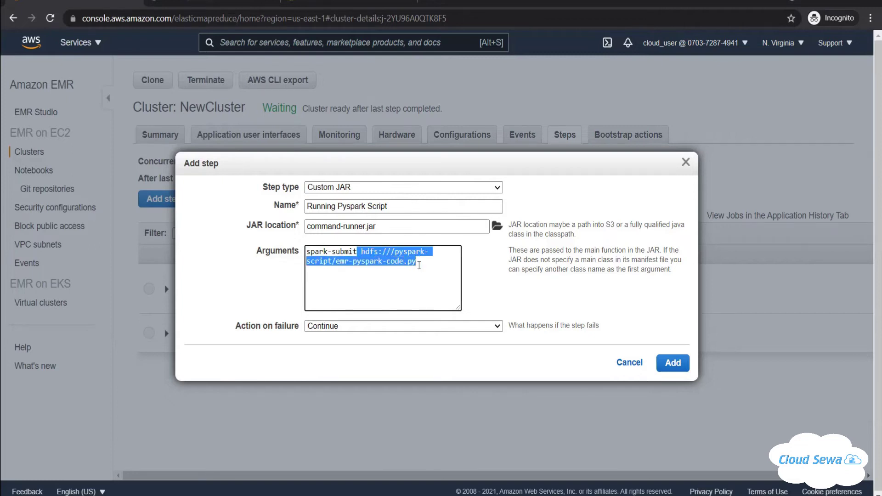
left_click(419, 265)
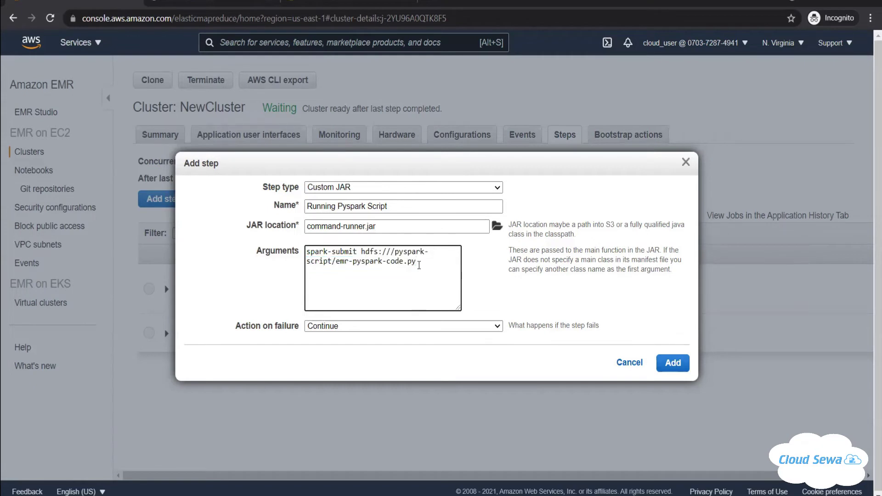
left_click(673, 364)
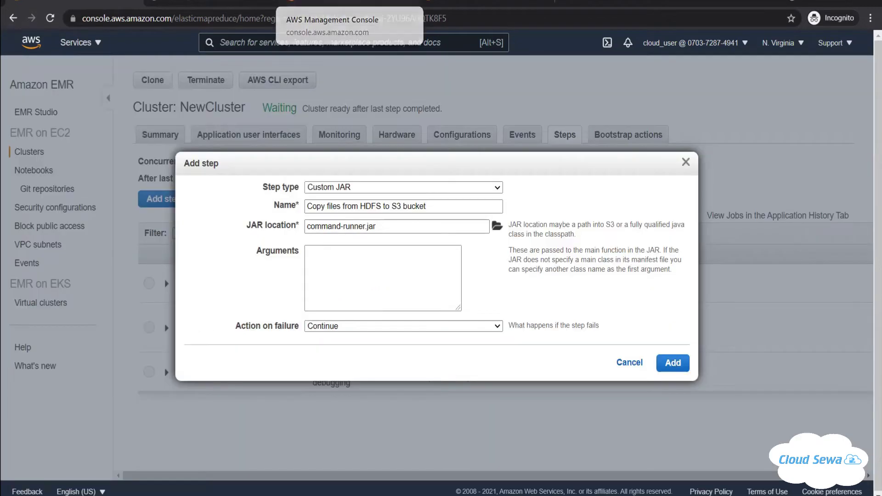
Step: Find the S3 service from the separate AWS Management Console page and open its bucket overview
left_click(344, 3)
left_click(245, 51)
type("s3")
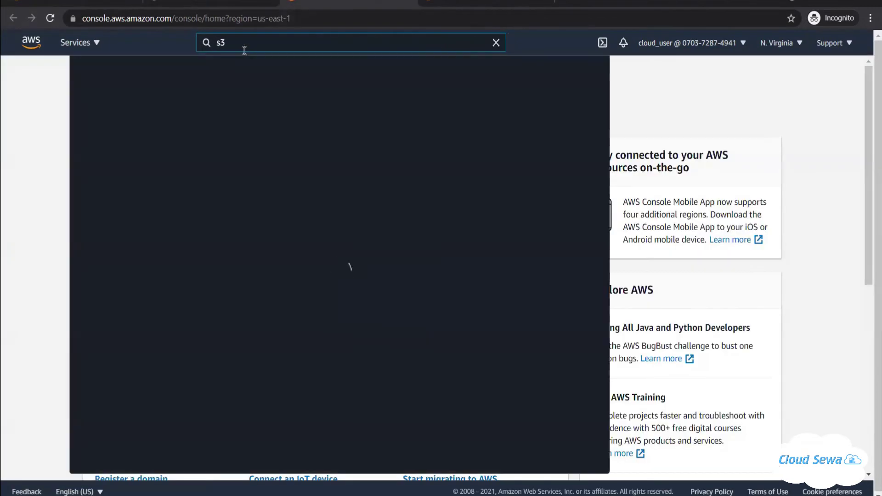
left_click(254, 143)
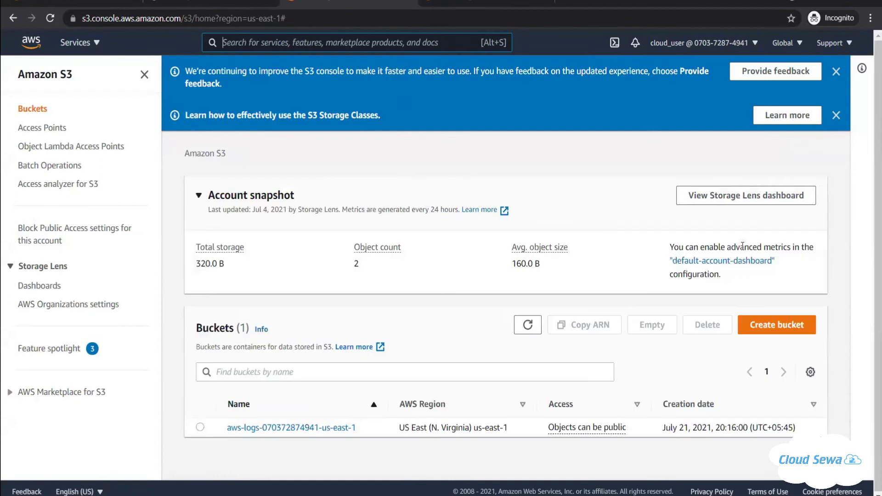
Step: Try to create an S3 bucket named user-data-analytics with the default settings
left_click(776, 324)
left_click(153, 260)
type("user-data-analytics")
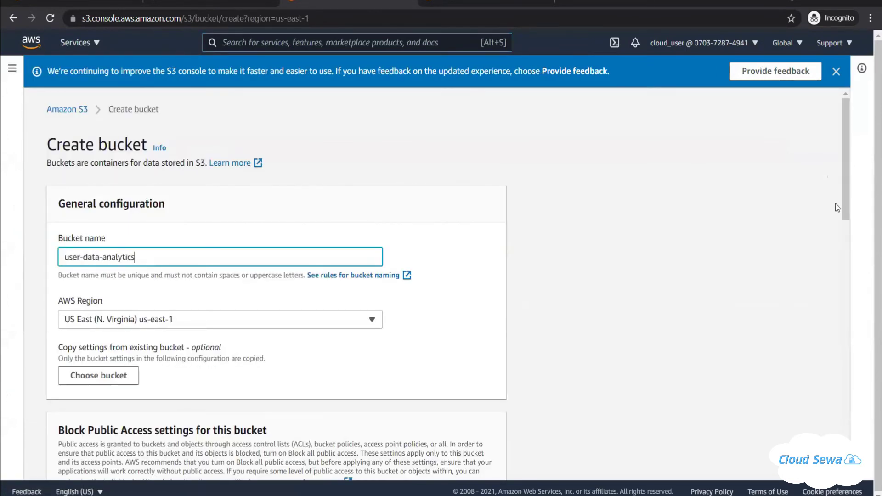
scroll(837, 208, "down", 20)
left_click(464, 460)
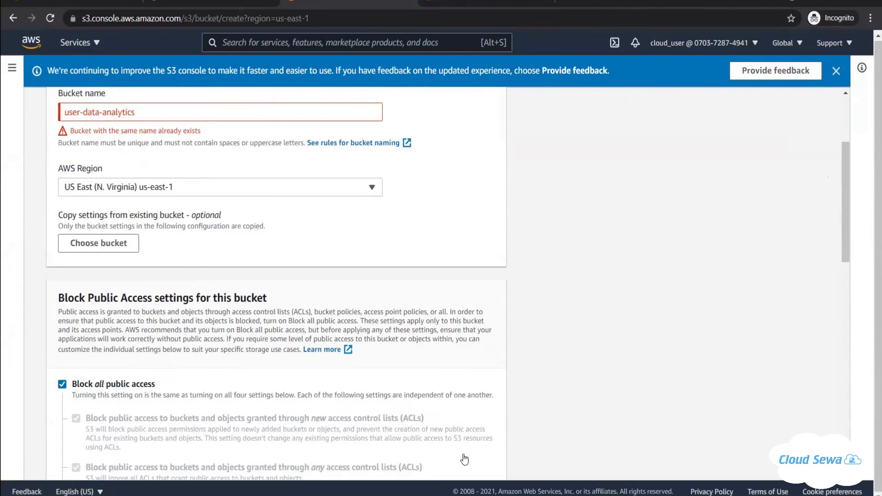
Step: Change the bucket name to user-dataanalytics, create the bucket and locate it in the bucket list
left_click(104, 113)
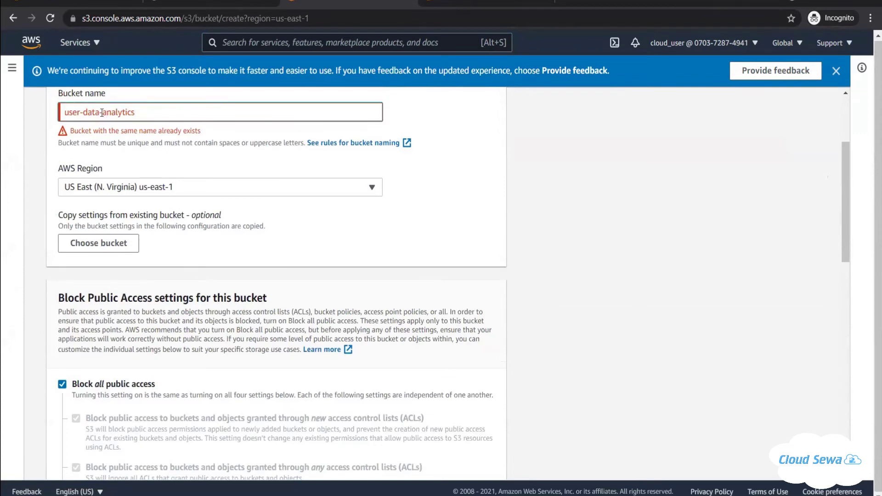
key("BackSpace")
scroll(464, 460, "down", 20)
left_click(465, 458)
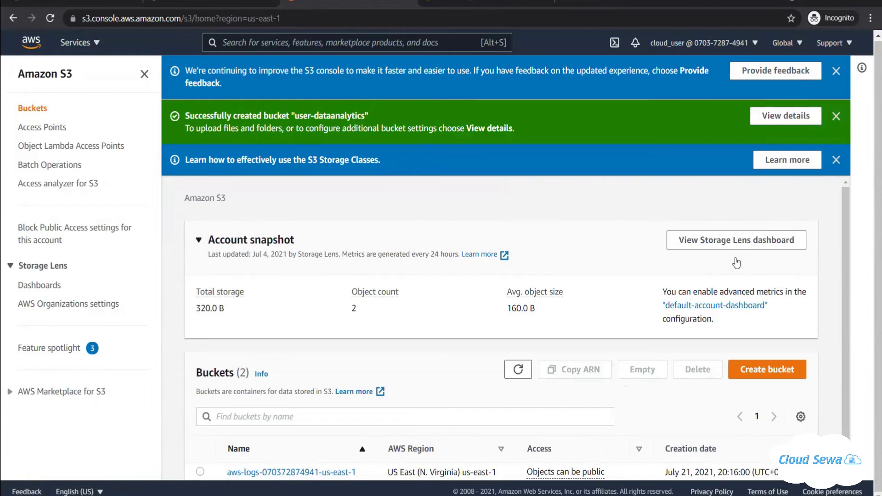
scroll(736, 262, "down", 1)
left_click_drag(295, 458, 223, 457)
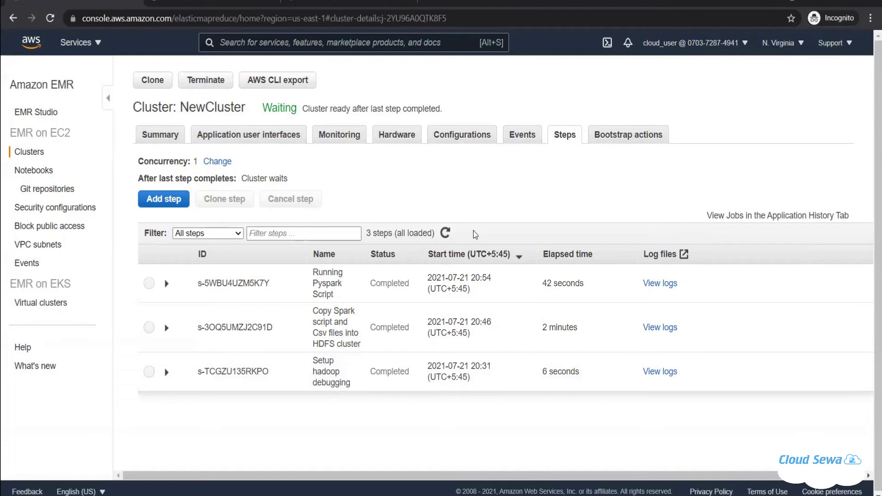
Step: Reload the HDFS root directory in the Hadoop file browser and open the results folder to check the script's output files
left_click(269, 3)
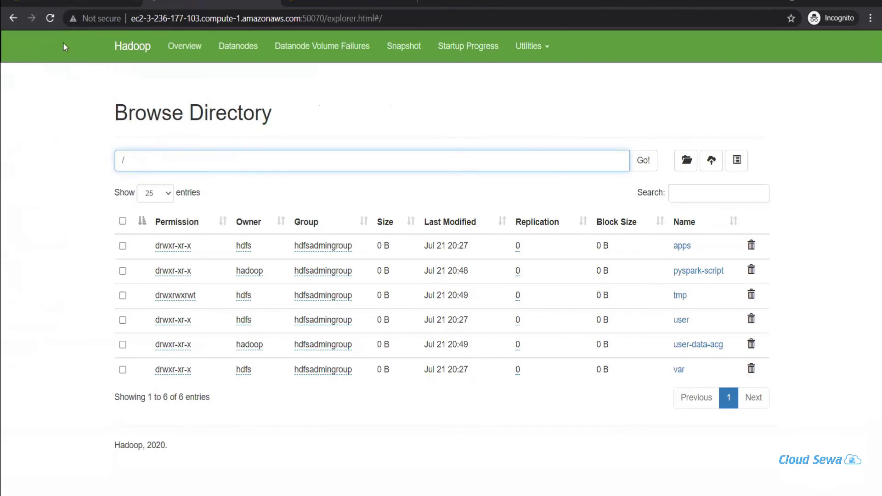
left_click(50, 18)
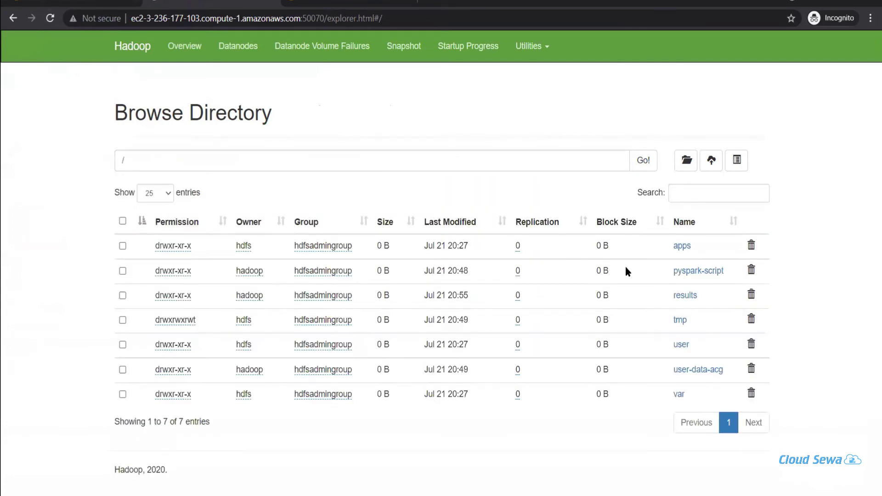
left_click(685, 296)
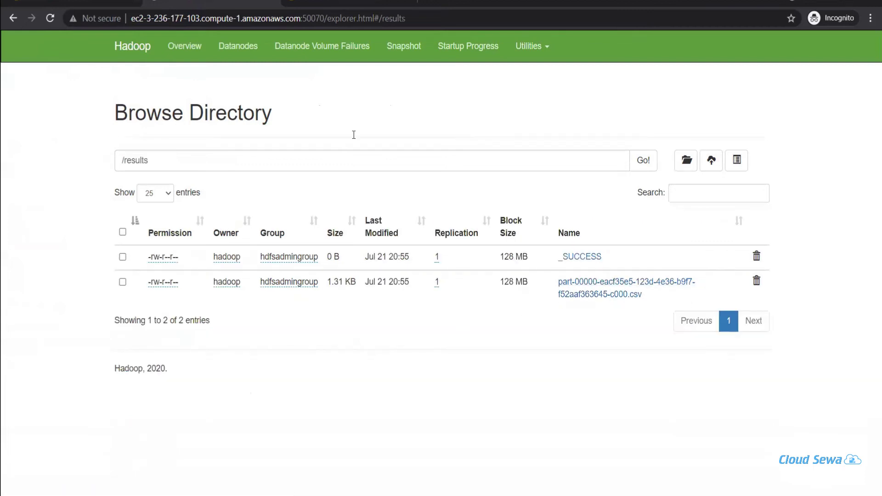
Step: Return to the EMR cluster and start another custom JAR step named "Copy files from HDFS to S3 bucket"
key("ctrl+shift+Tab")
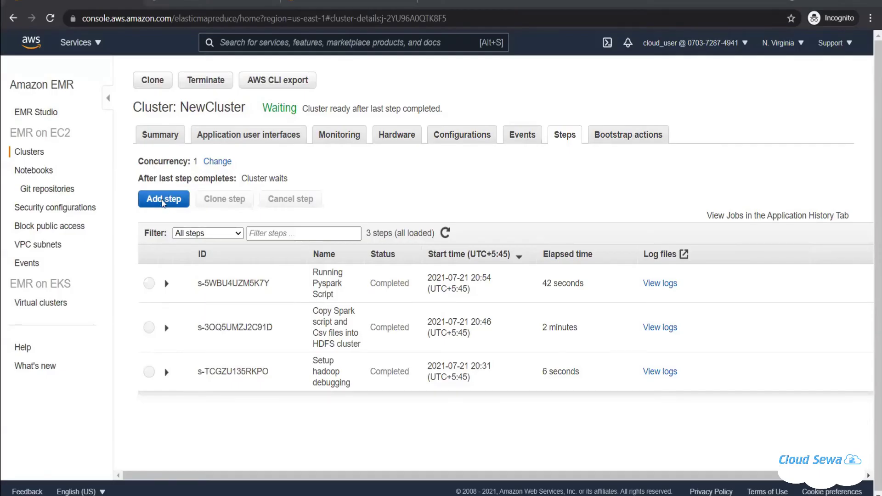
left_click(162, 204)
triple_click(363, 207)
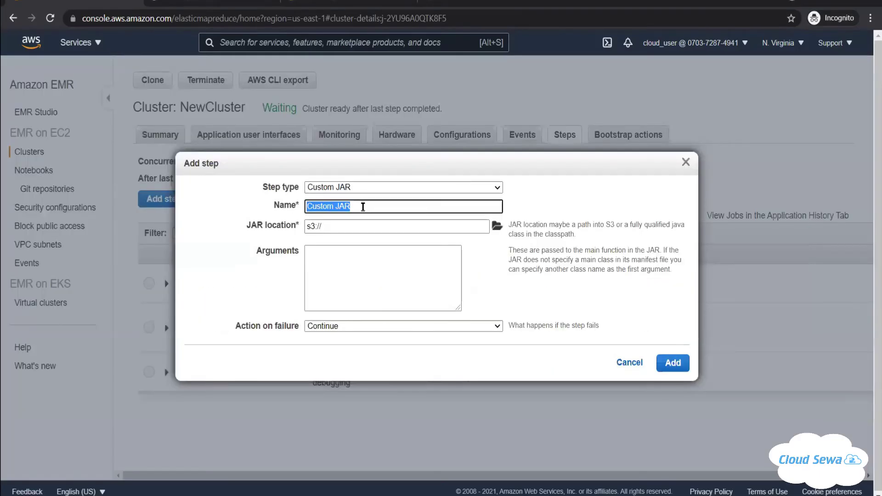
type("Copy")
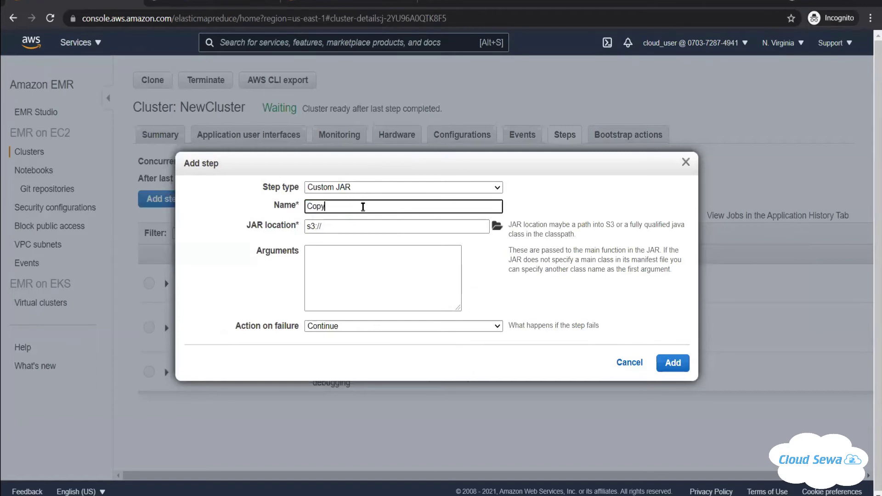
type(" files from HDFS to S")
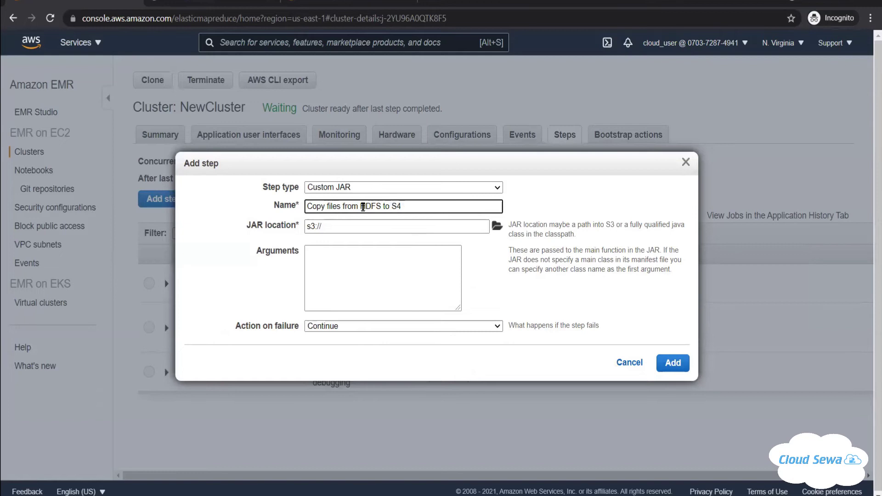
type("3 bucket")
Step: Set the JAR location of the "Copy files from HDFS to S3 bucket" step to command-runner.jar
triple_click(347, 228)
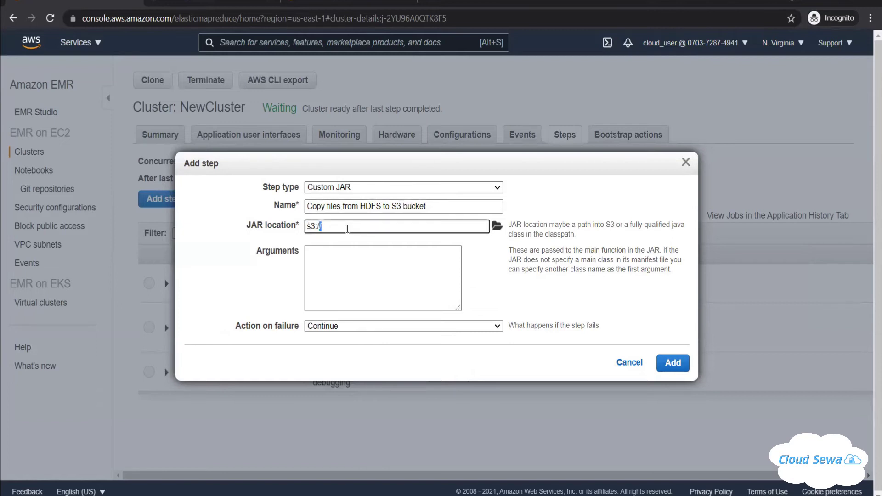
type("com")
key("BackSpace")
key("BackSpace")
key("BackSpace")
type("command-runner.jar")
left_click(349, 254)
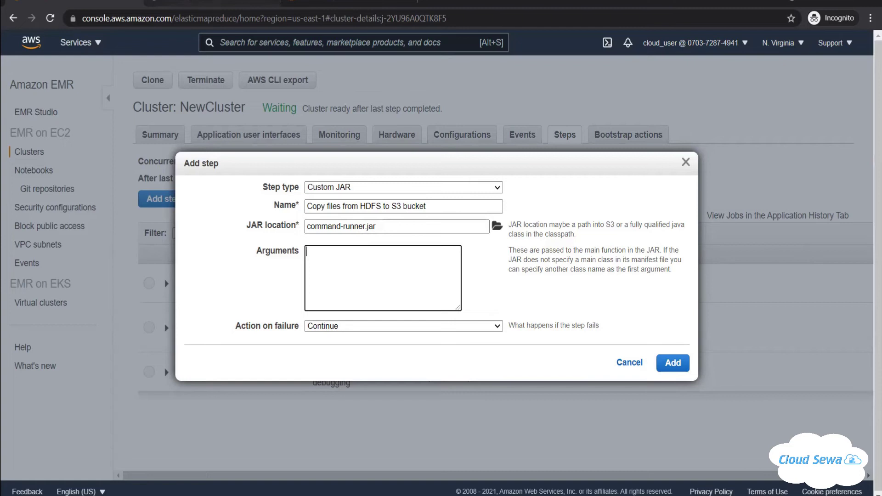
Step: Open the AWS Management Console in a separate browser tab and go to the S3 service
right_click(29, 39)
left_click(67, 47)
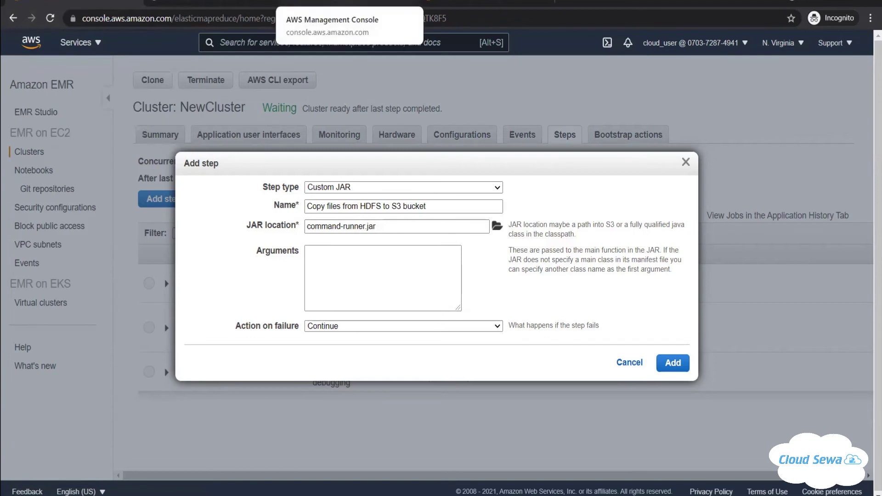
left_click(349, 4)
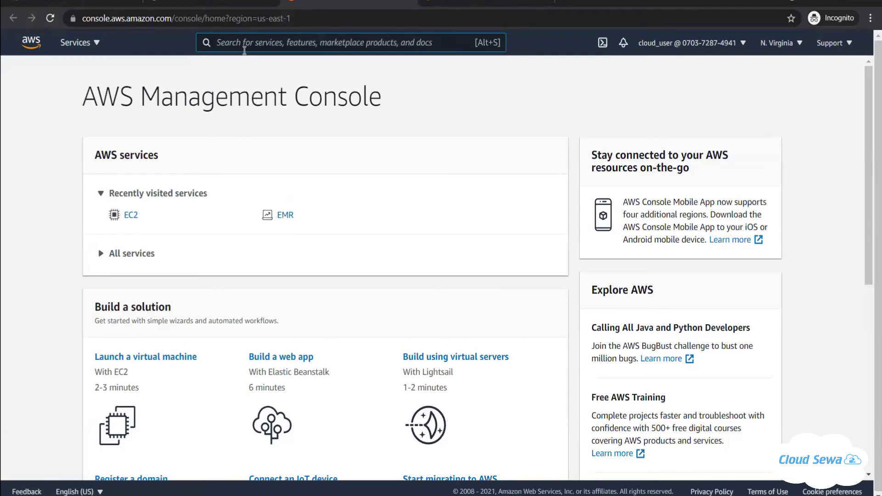
type("s3")
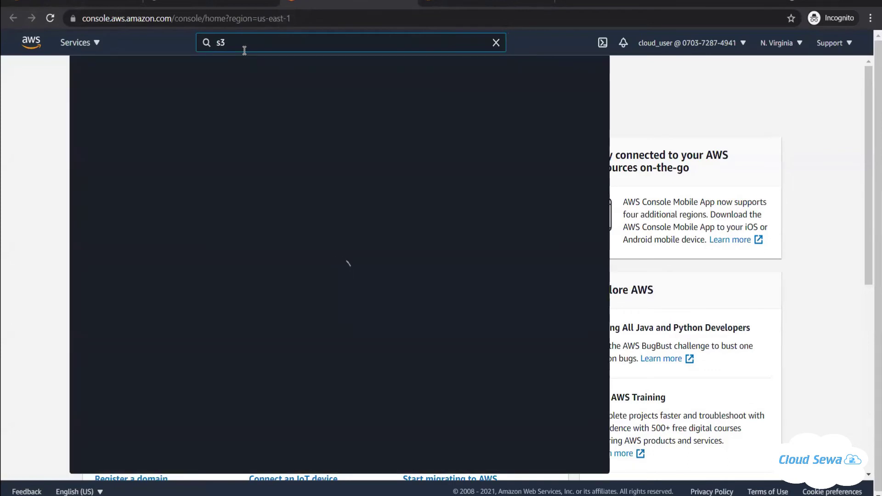
left_click(253, 141)
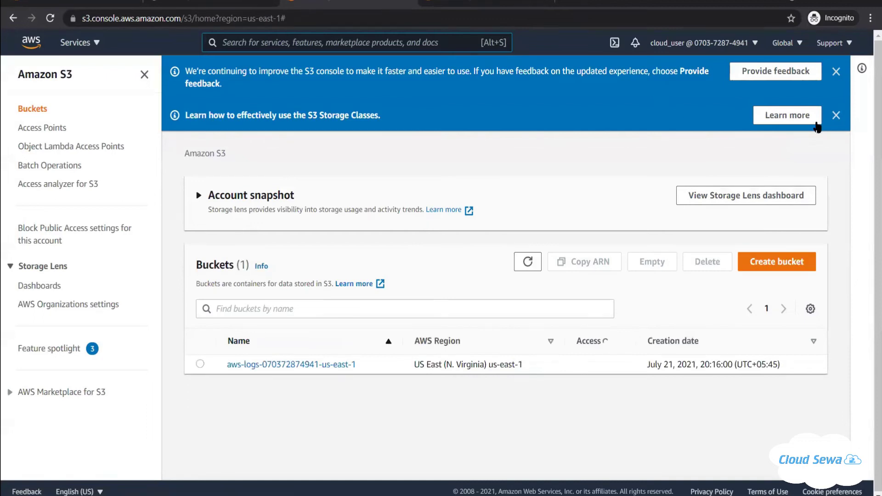
Step: Try to create an S3 bucket named user-data-analytics with the default settings
left_click(765, 326)
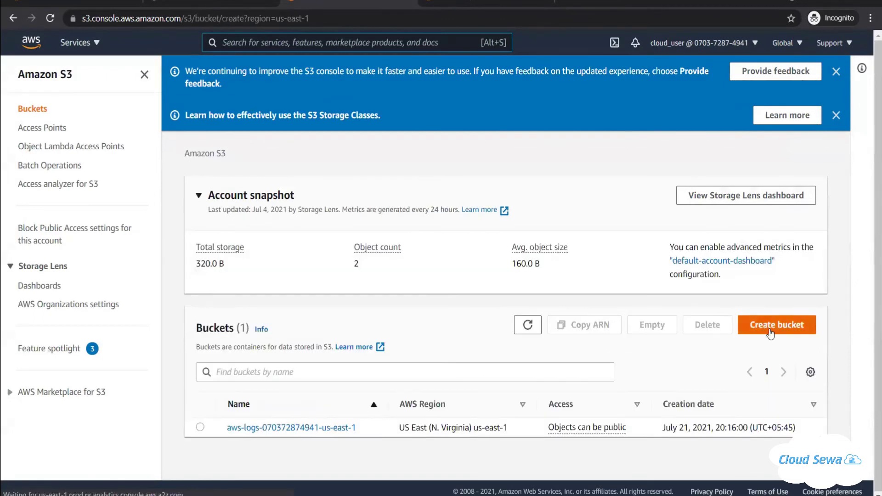
left_click(153, 260)
type("user-dat")
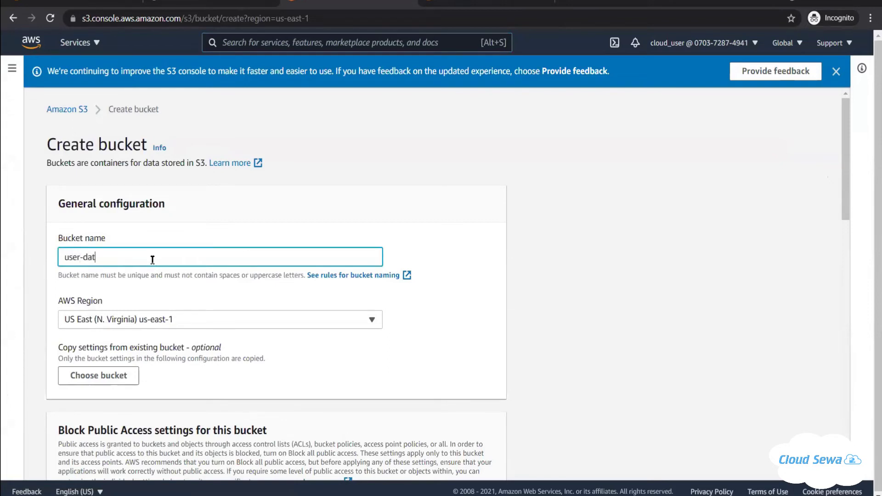
type("a-analytics")
left_click_drag(848, 213, 869, 448)
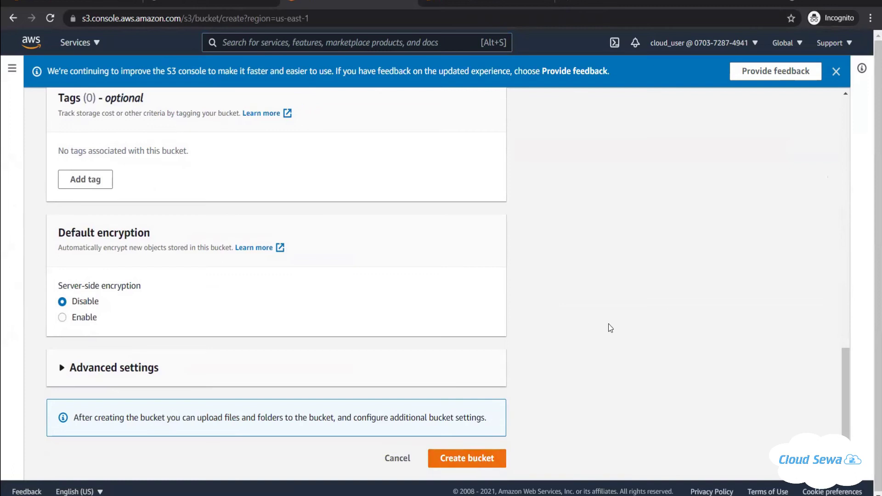
left_click(465, 460)
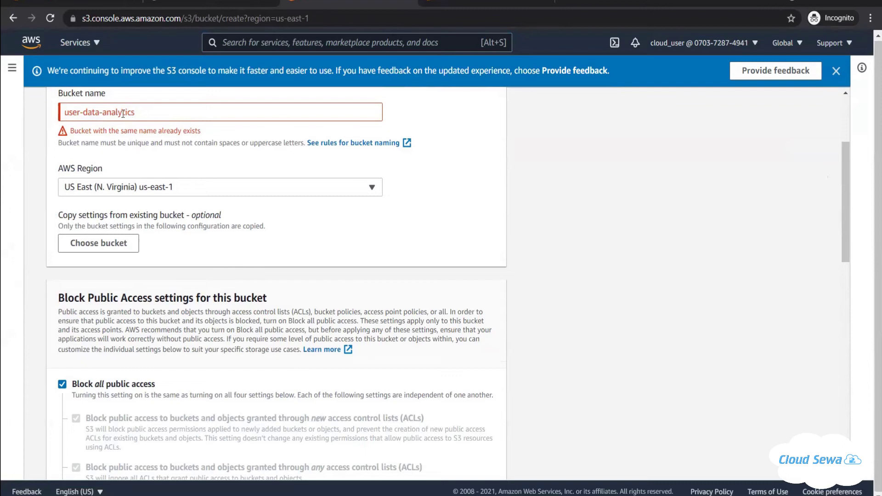
Step: Correct the bucket name to user-dataanalytics, create the bucket and find it in the bucket list
left_click(105, 115)
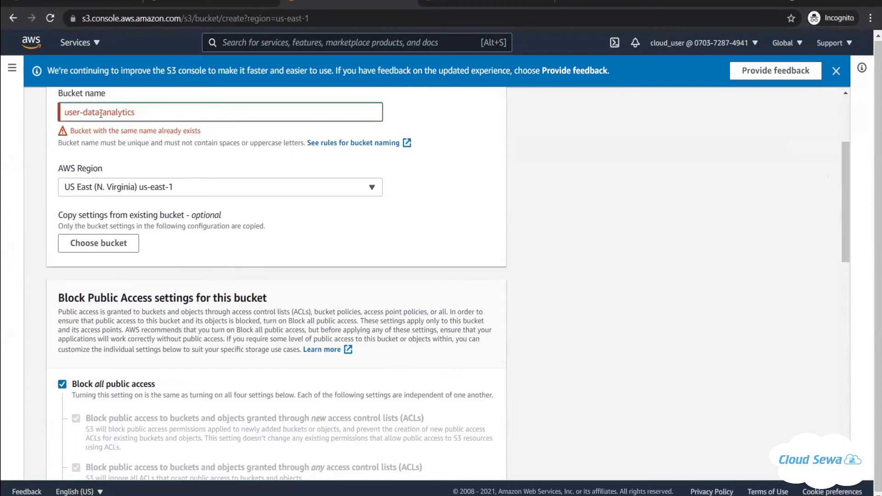
key("BackSpace")
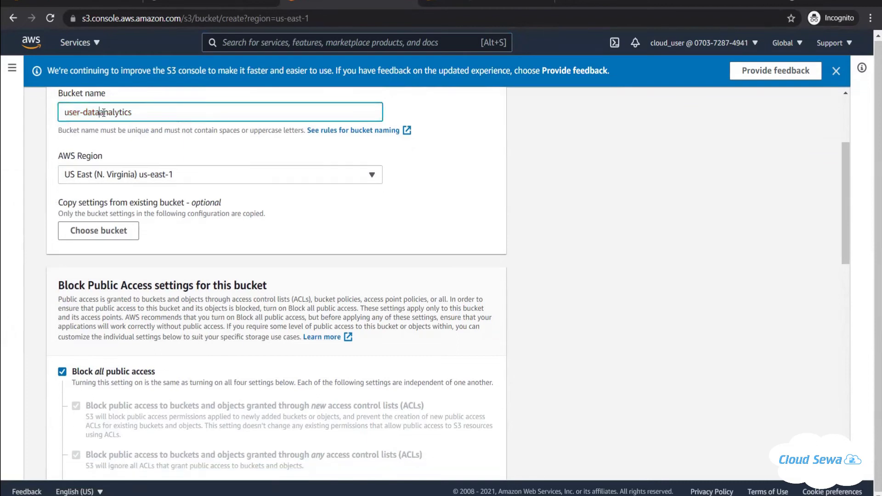
left_click_drag(844, 230, 844, 420)
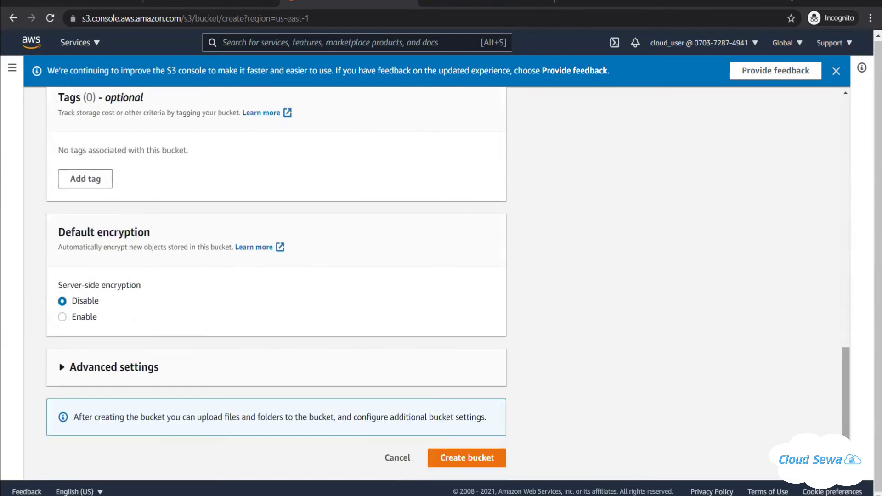
left_click(463, 458)
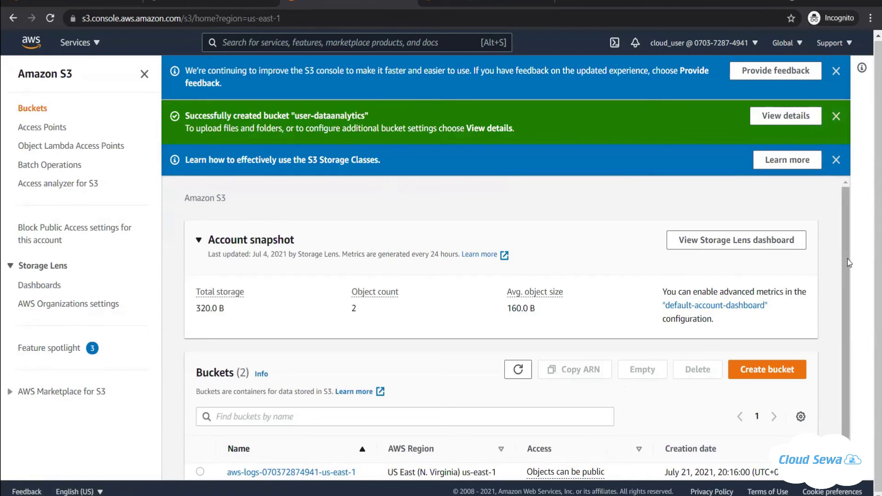
scroll(849, 263, "down", 1)
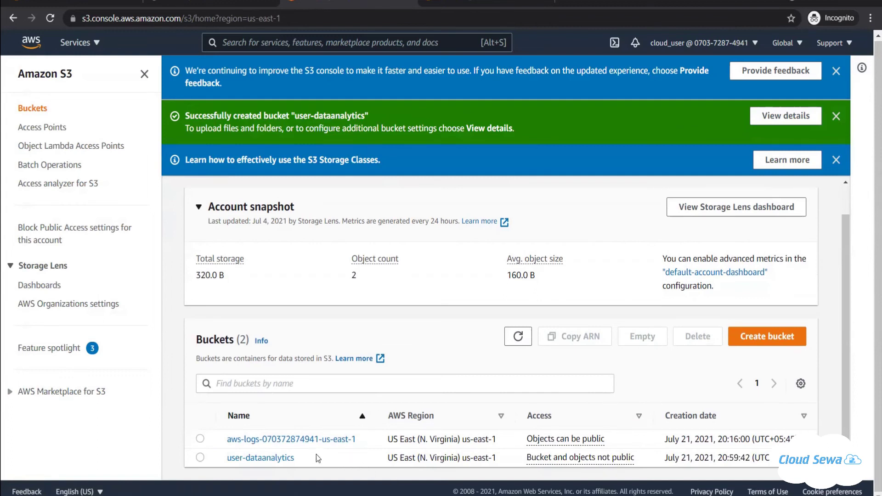
left_click_drag(305, 455, 223, 458)
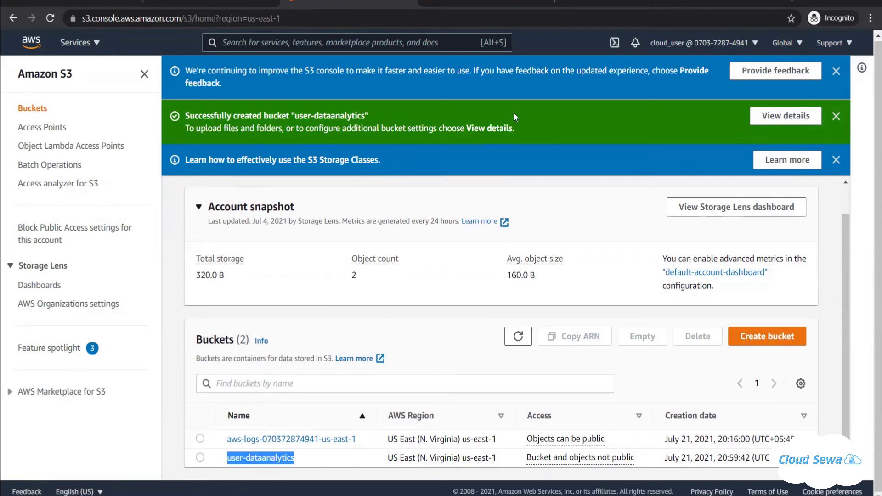
Step: Return to the EMR custom JAR step and set its arguments to "s3-dist-cp --src=hdfs:///results --dest=s3://user-dataanalytics/"
left_click(111, 2)
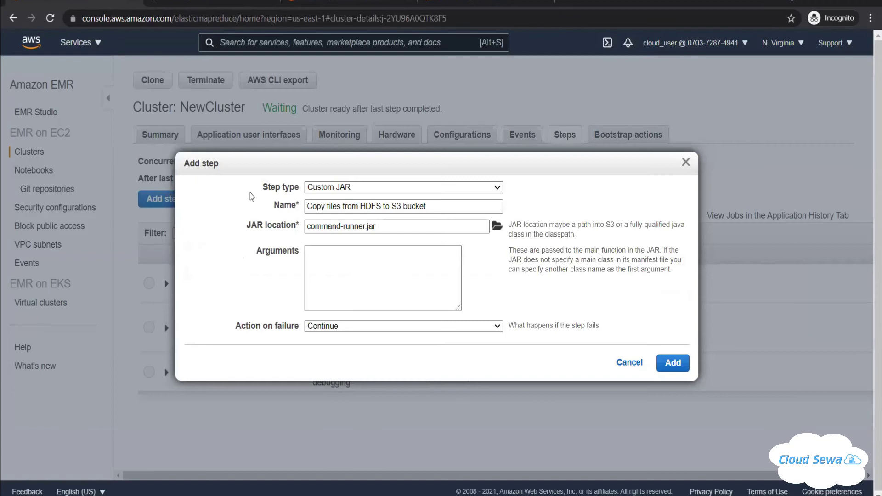
left_click(329, 251)
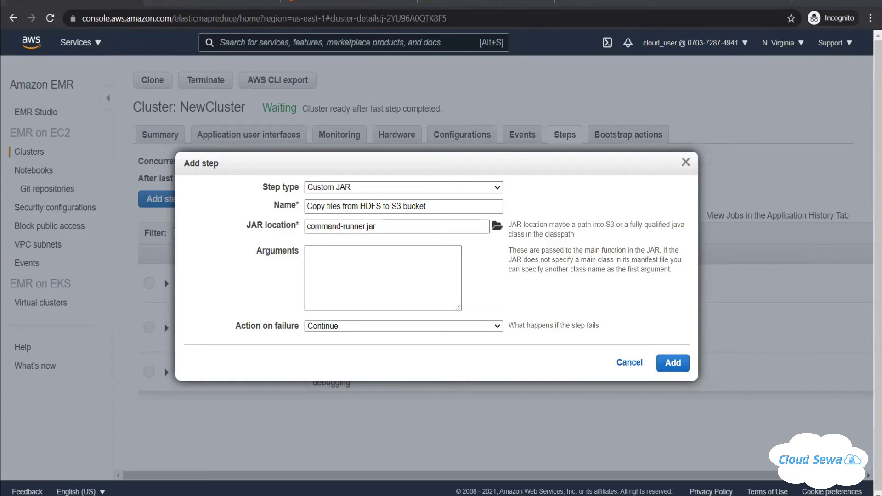
left_click(355, 252)
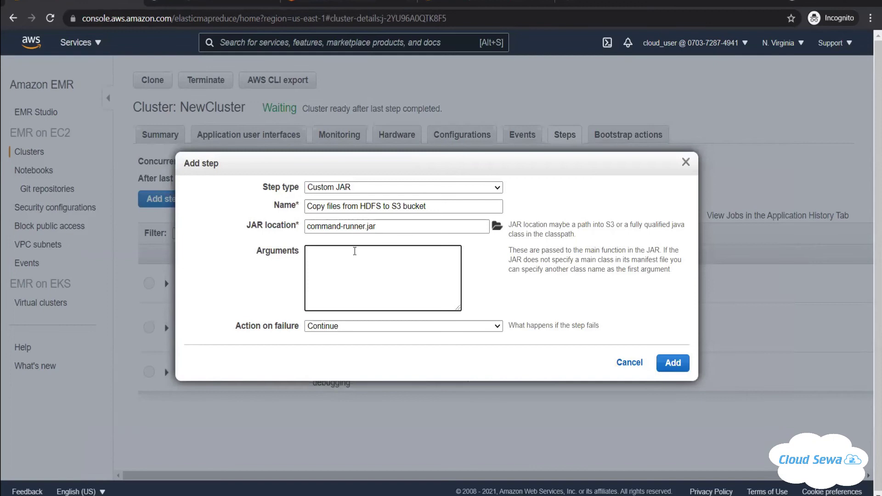
type("s3-dist-cp --src=hdfs:///results --dest=s3://user-dataanalytics/")
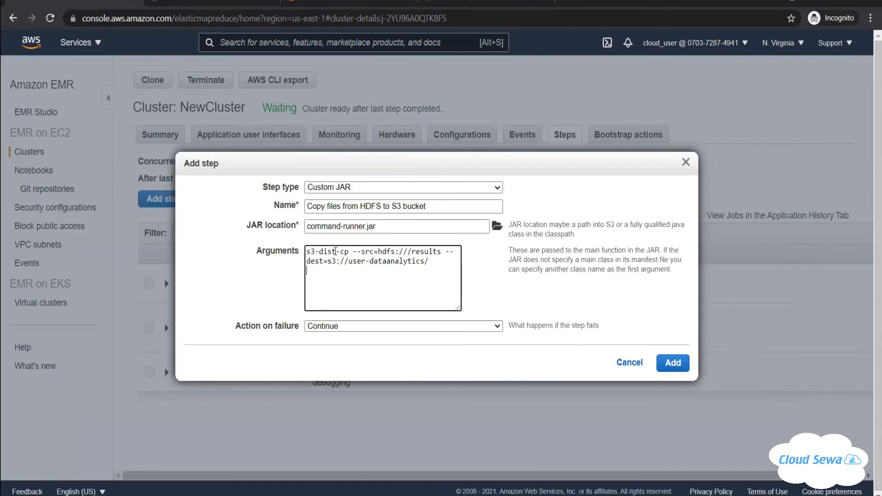
Step: Review the s3-dist-cp source and destination arguments against the HDFS results folder and the S3 bucket list
left_click_drag(348, 252, 308, 251)
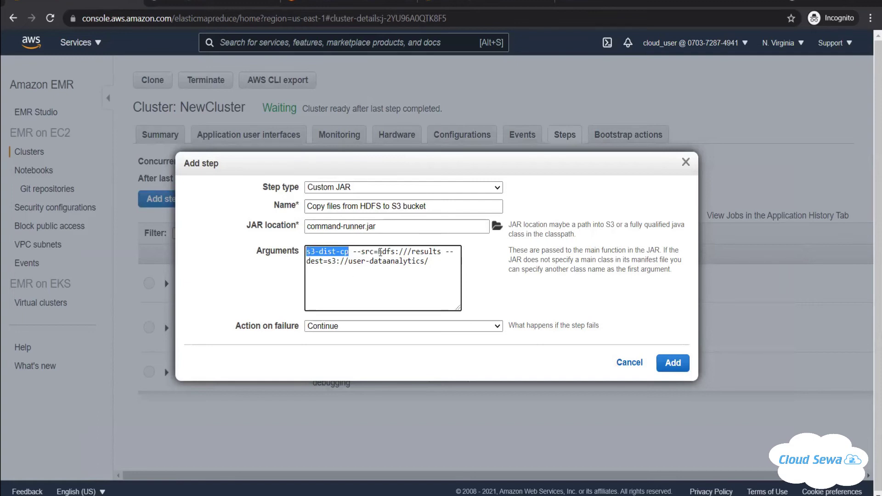
left_click_drag(380, 251, 404, 251)
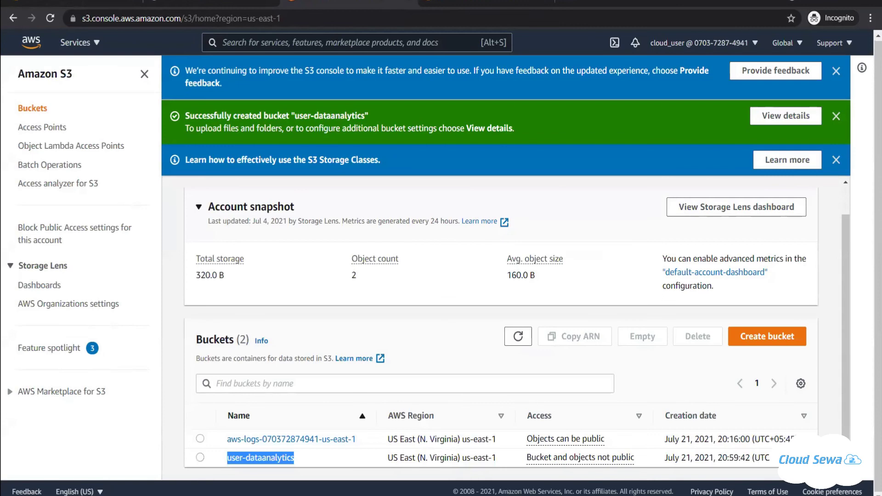
key("ctrl+shift+Tab")
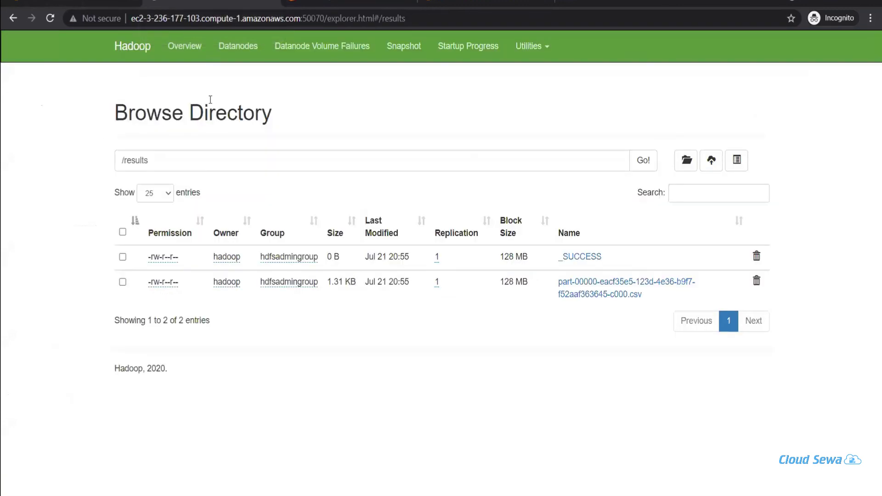
key("ctrl+Tab")
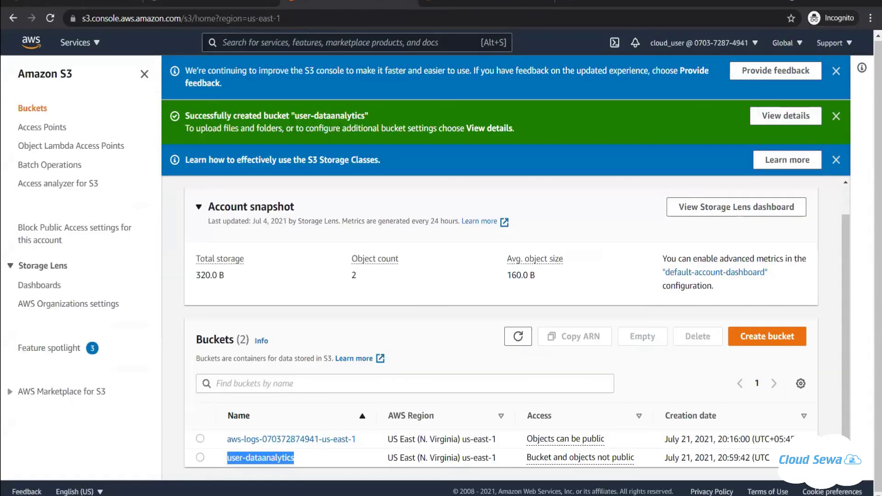
key("ctrl+shift+Tab")
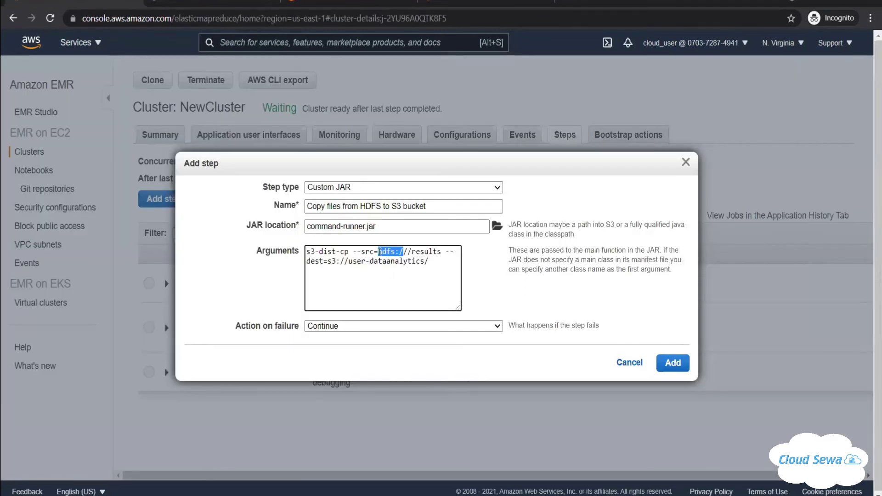
left_click_drag(353, 251, 441, 248)
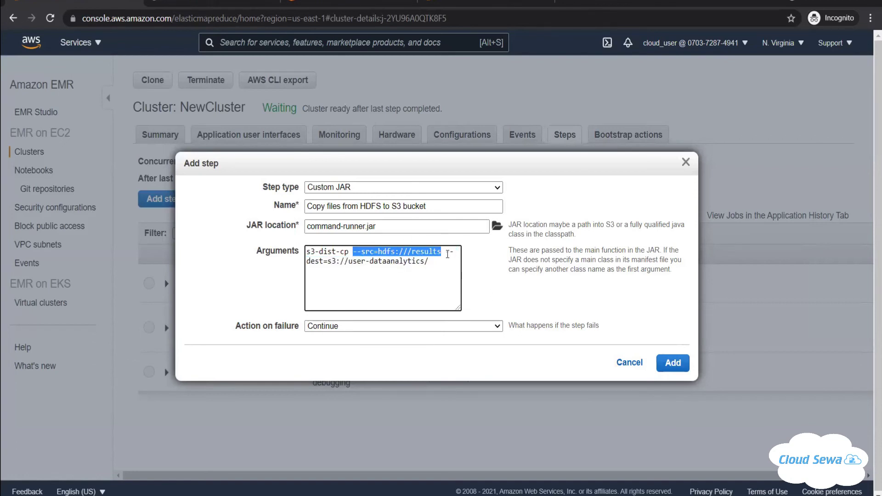
left_click_drag(445, 251, 460, 273)
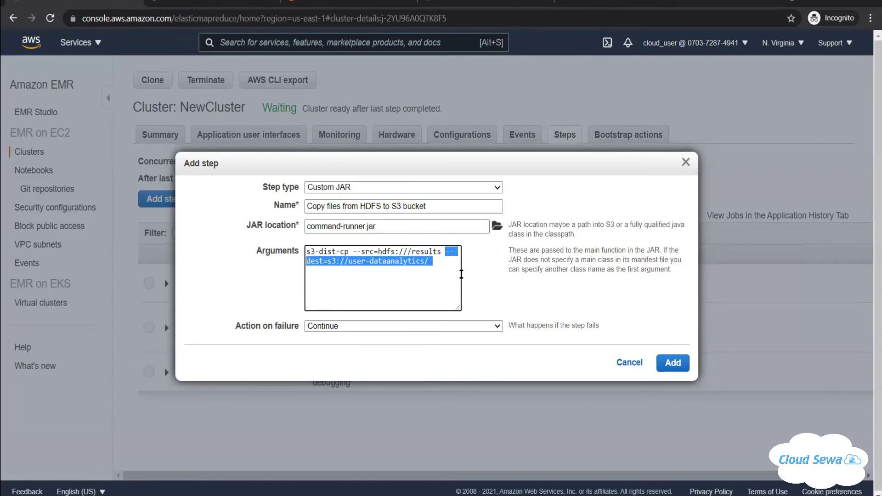
left_click(446, 273)
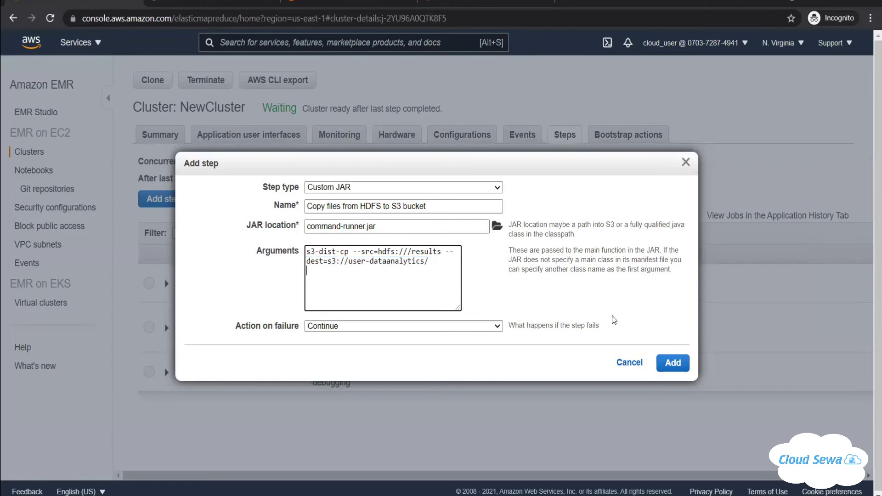
Step: Add the HDFS-to-S3 copy step to the cluster and refresh the step list repeatedly to monitor its status
left_click(673, 364)
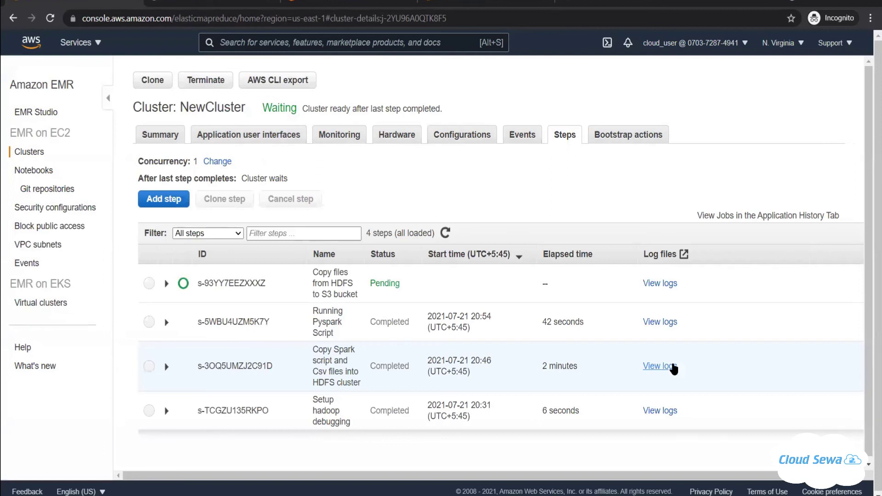
left_click(447, 234)
left_click(447, 233)
left_click(447, 233)
left_click(447, 234)
left_click(447, 234)
left_click(447, 233)
left_click(447, 234)
left_click(447, 234)
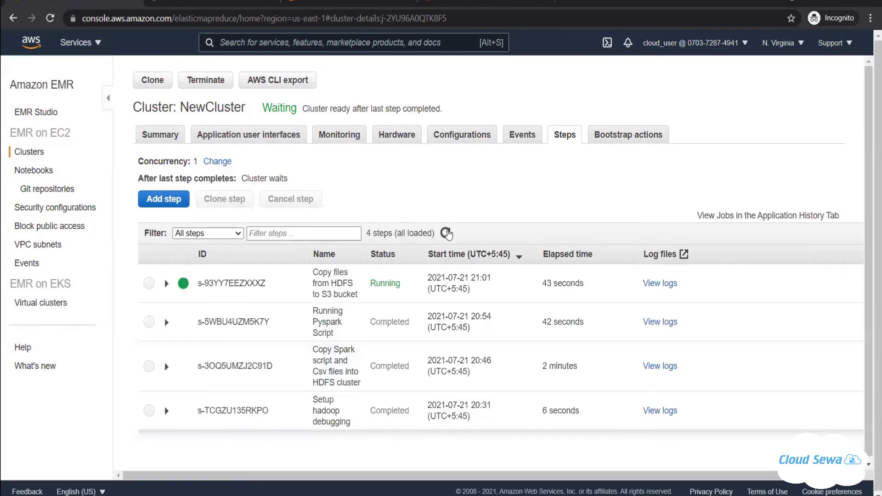
left_click(447, 234)
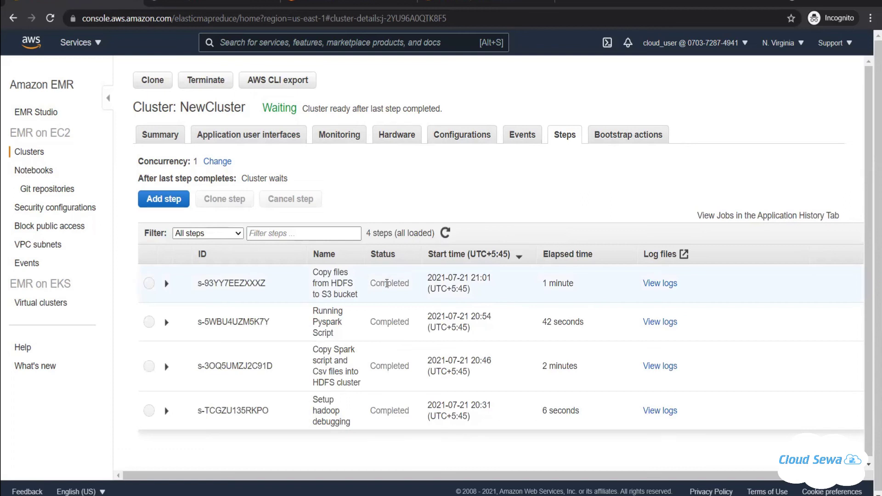
left_click_drag(370, 283, 406, 284)
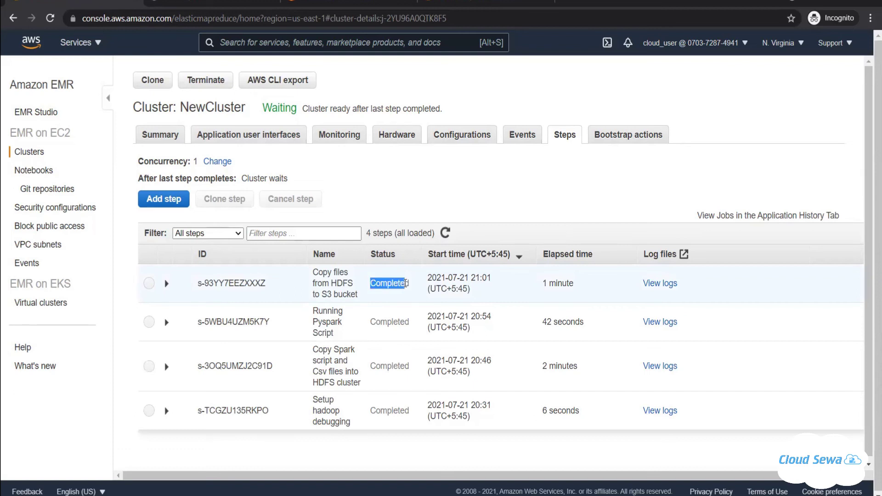
Step: Return to S3, dismiss the notification banners, reload the bucket list and open the user-dataanalytics bucket
key("ctrl+Tab")
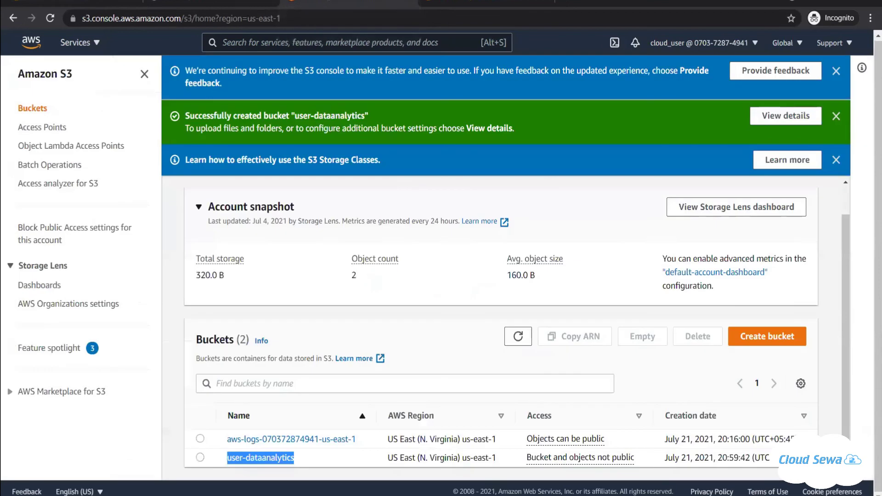
left_click(836, 74)
left_click(836, 73)
left_click(837, 73)
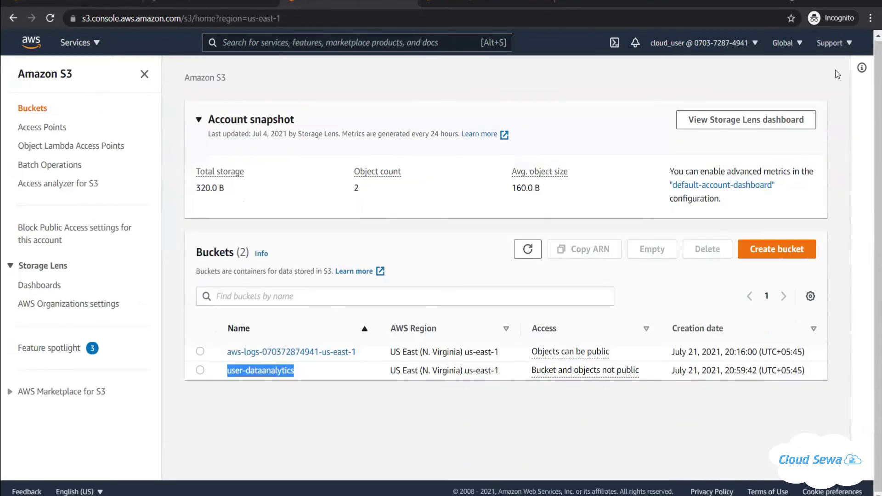
left_click(50, 17)
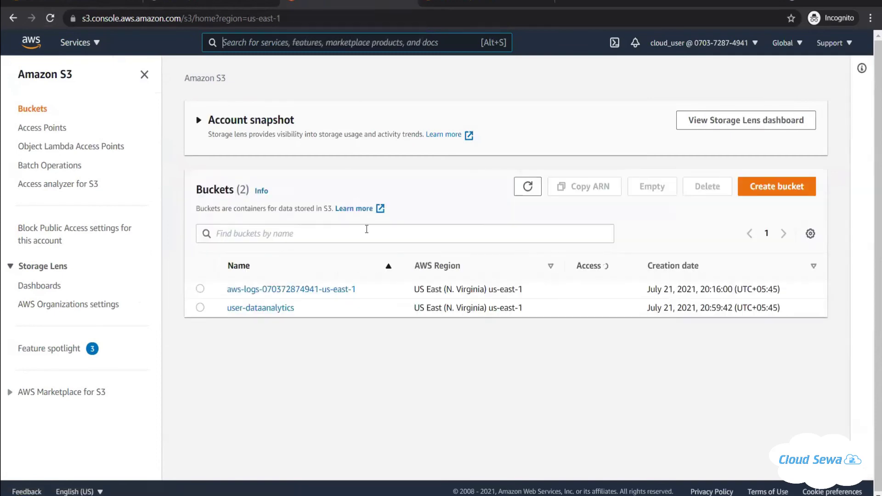
left_click(264, 371)
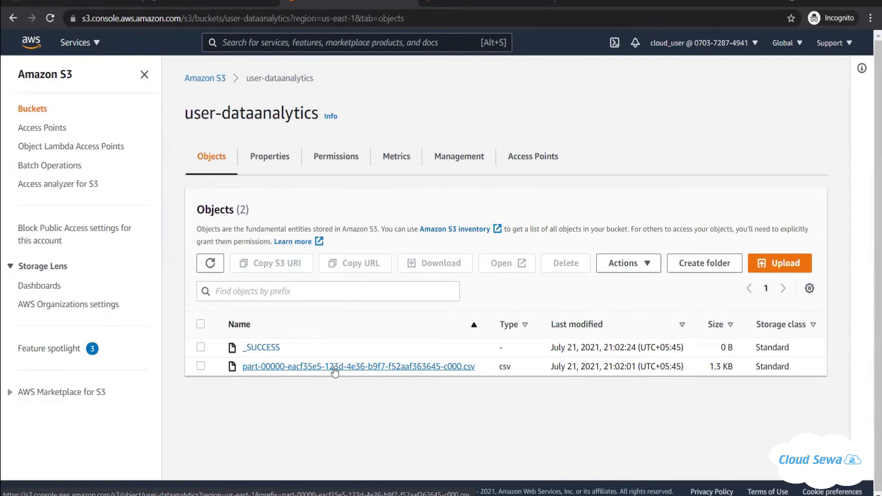
Step: Download the part-00000 CSV object from the bucket as "Final result" and open the downloaded file in Excel
left_click(334, 367)
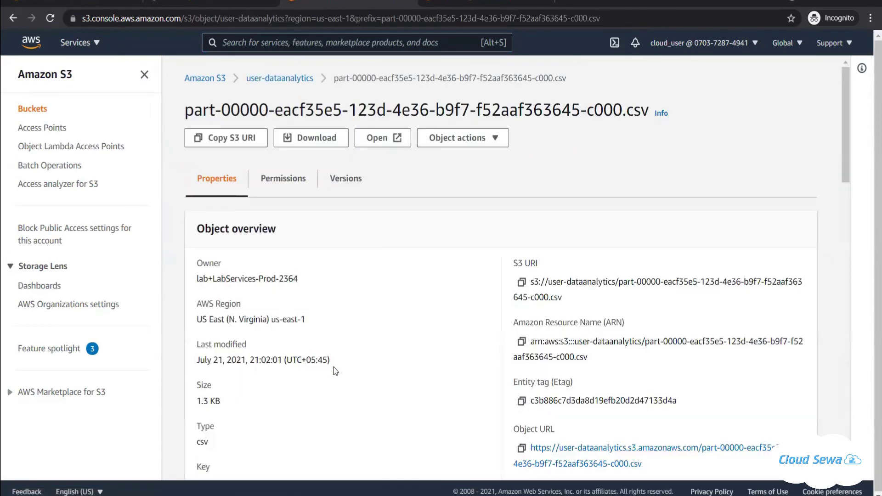
left_click(312, 138)
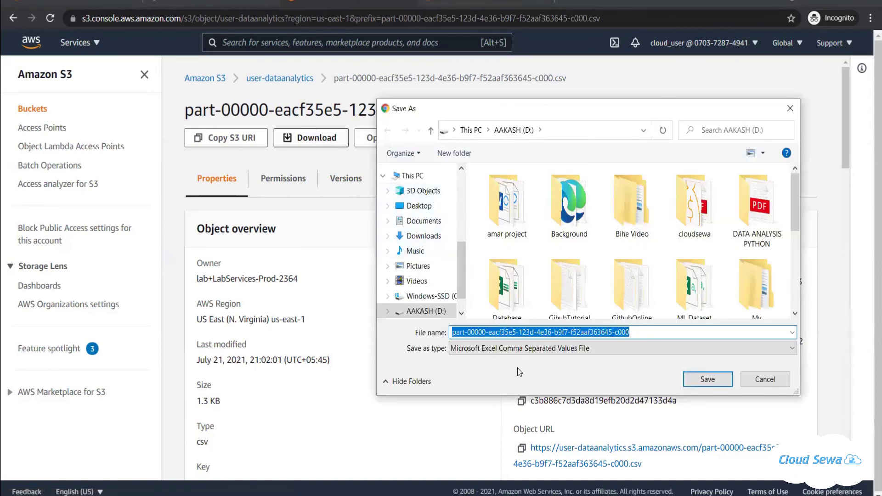
type("Fina")
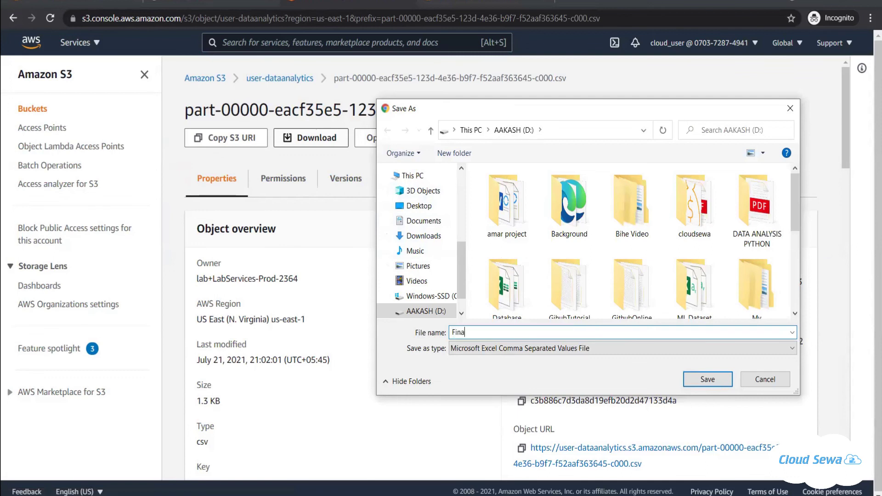
type("l result")
left_click(708, 380)
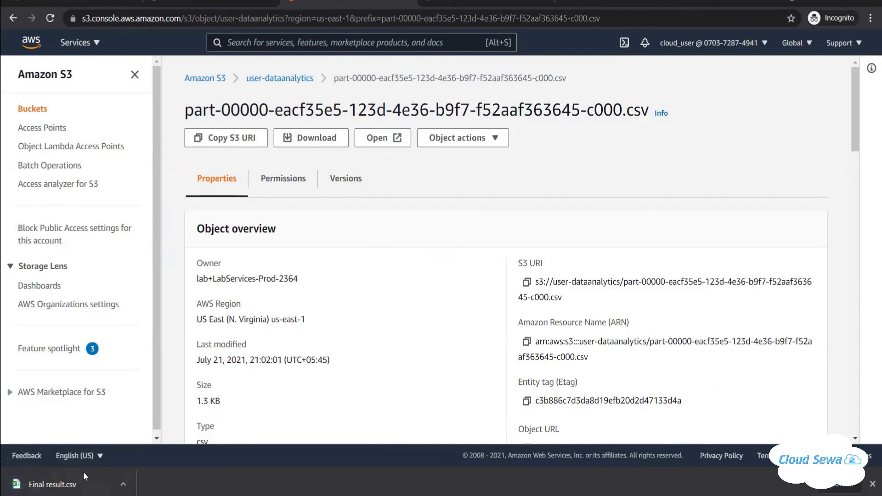
left_click(74, 485)
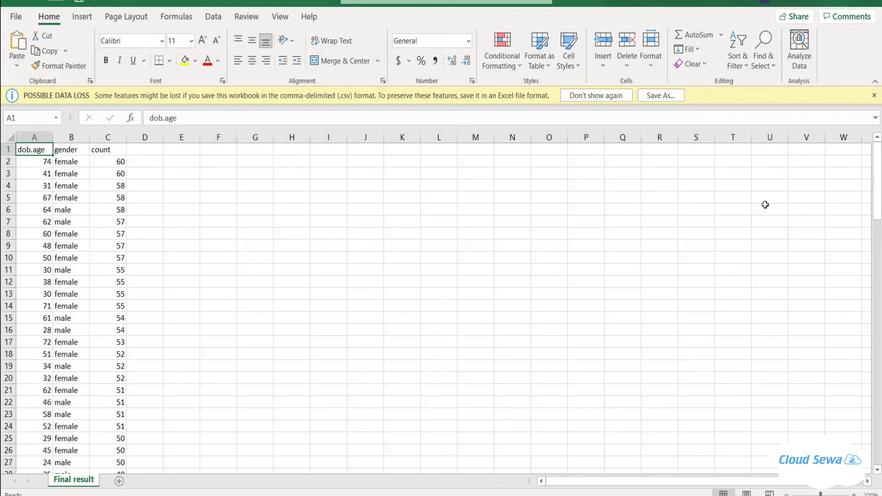
left_click(634, 62)
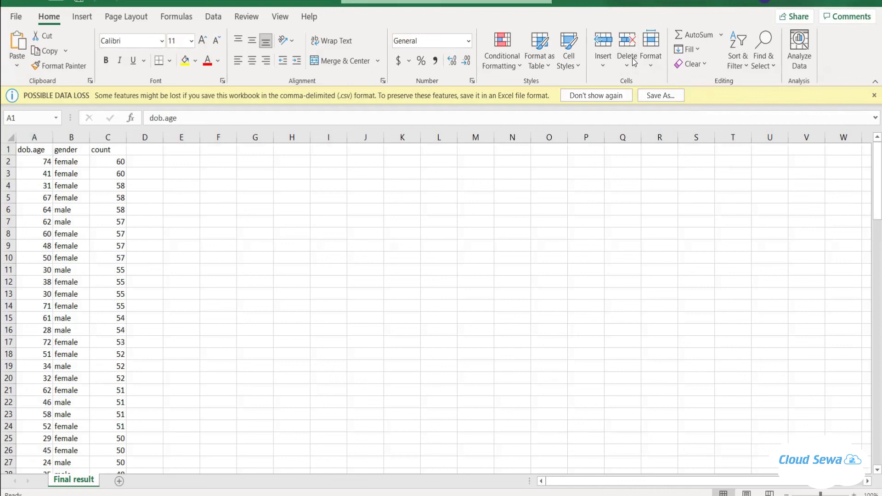